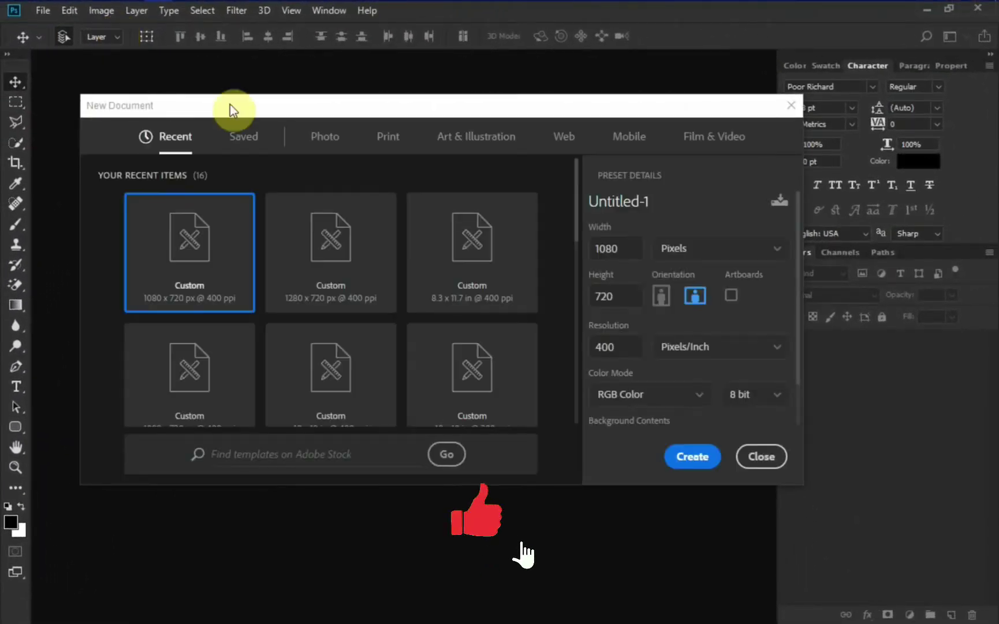
scroll(143, 352, "down", 2)
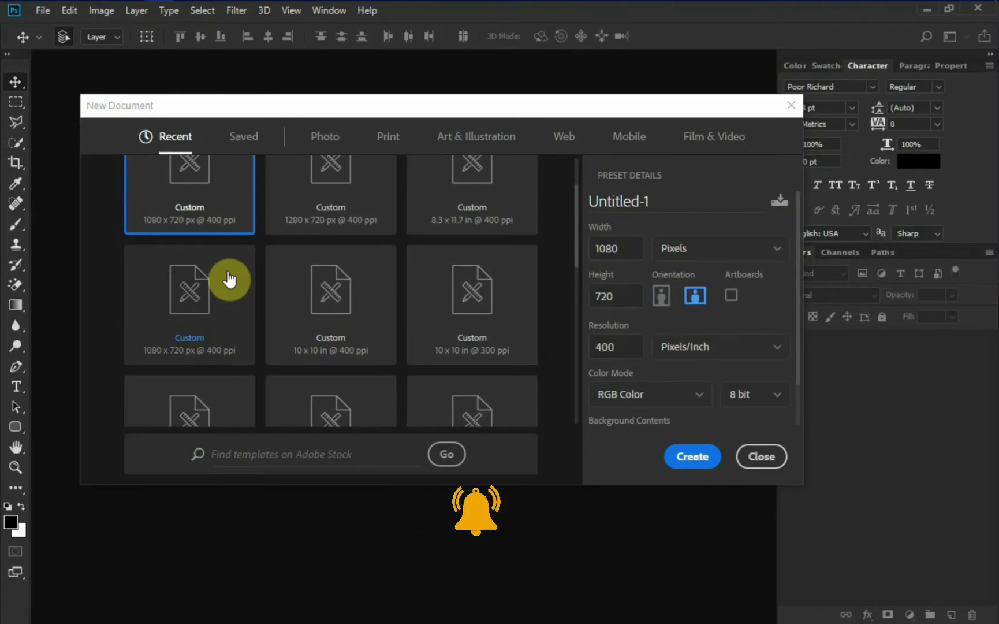
Step: Create a document from the 10 × 10 in, 400 ppi preset, named 'new month flyer'
left_click(351, 289)
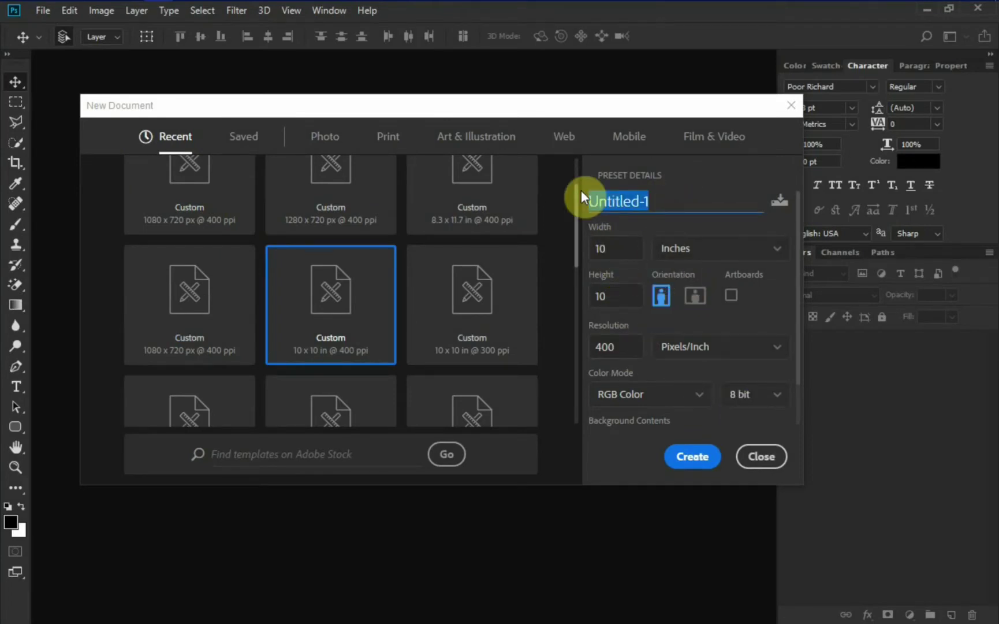
key("BackSpace")
type("new month ideas")
key("BackSpace")
key("BackSpace")
key("BackSpace")
type("flyer")
left_click(693, 457)
scroll(648, 445, "down", 1)
scroll(623, 423, "down", 1)
left_click_drag(547, 619, 497, 620)
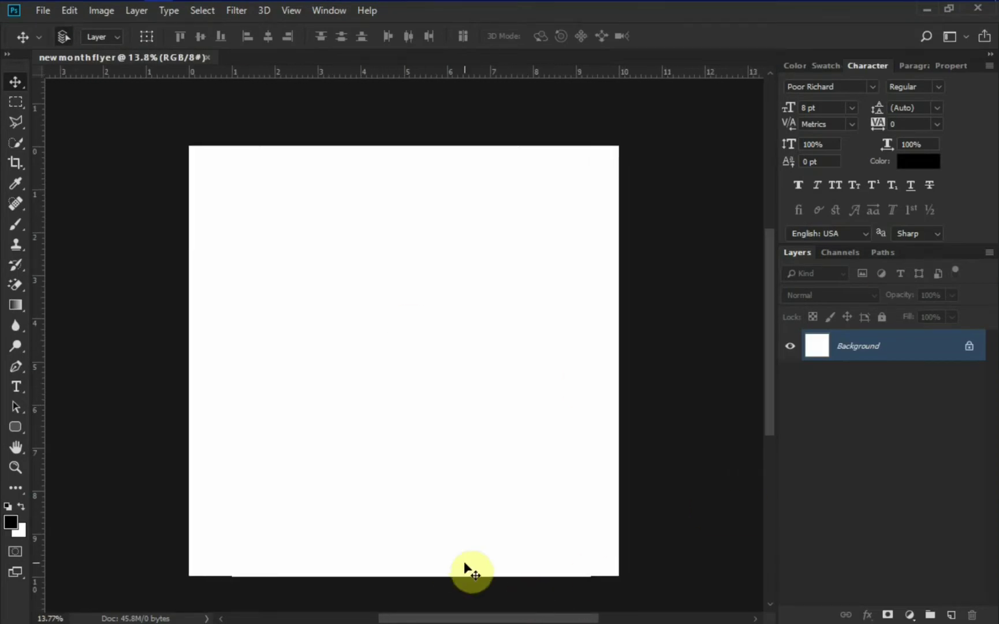
Step: Set the background colour to #0c0065 and fill the canvas with it
left_click(17, 529)
type("0c0065")
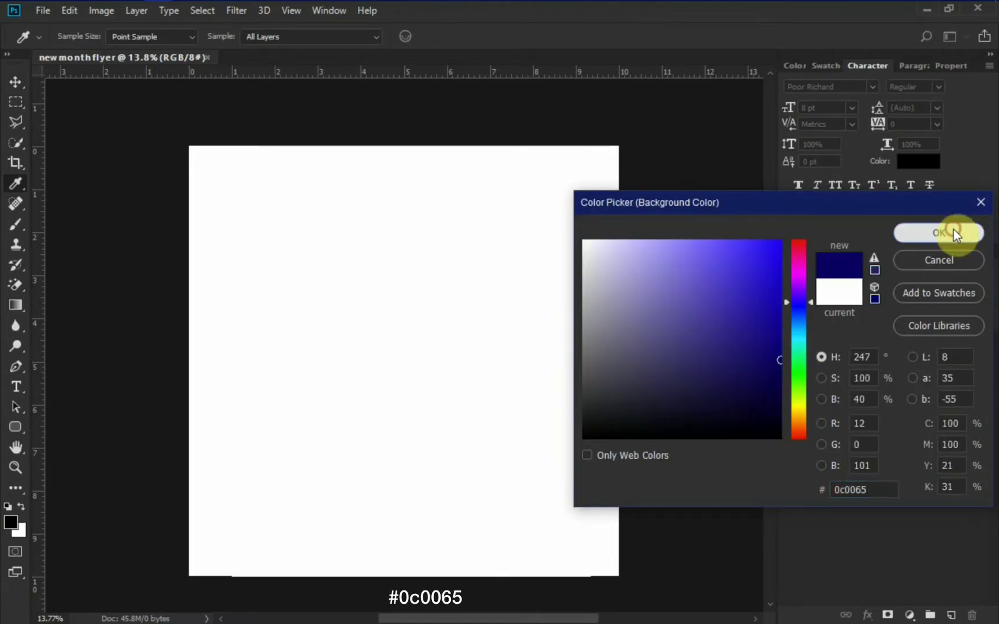
left_click(952, 231)
key("ctrl+BackSpace")
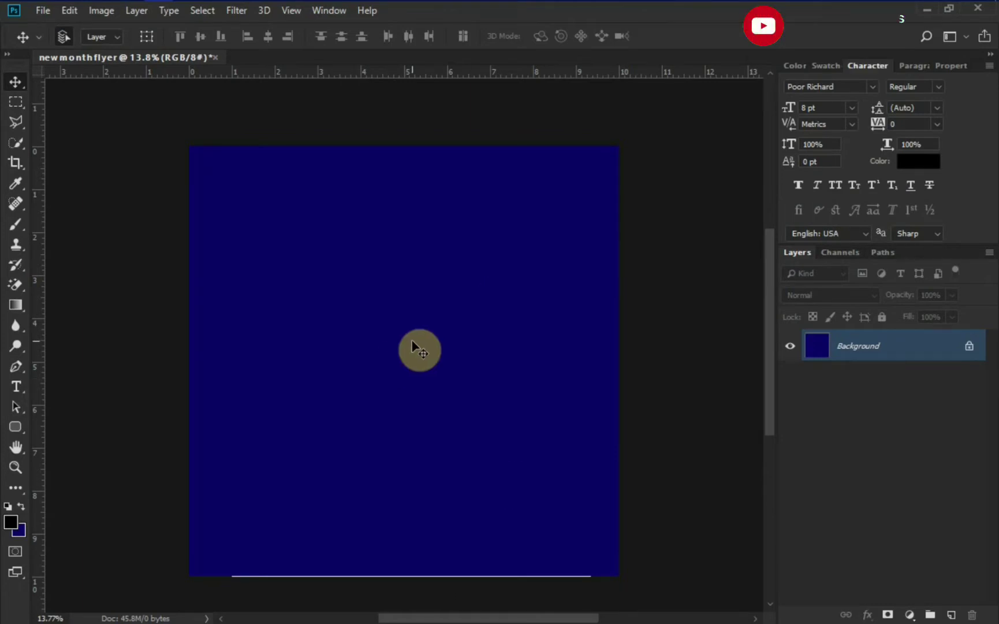
Step: Place the wooden dock illustration at the bottom of the canvas
left_click(101, 11)
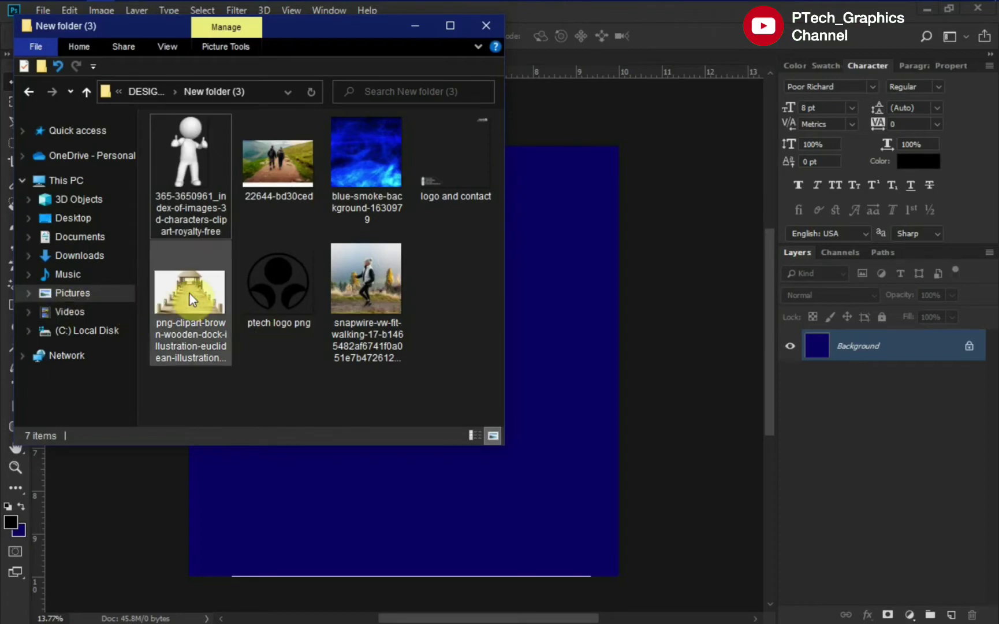
left_click_drag(192, 293, 491, 533)
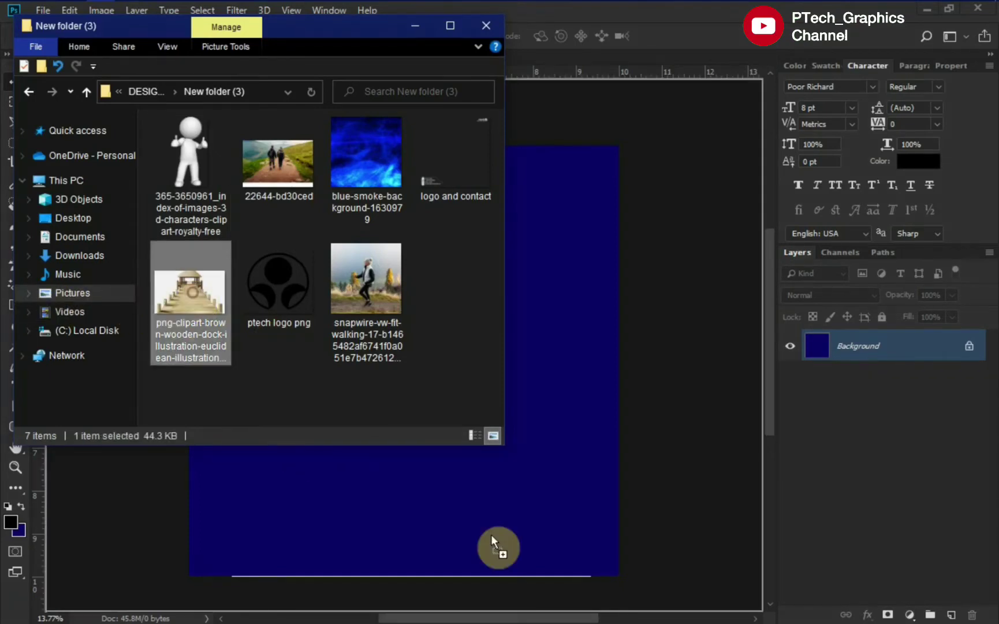
left_click_drag(491, 533, 490, 533)
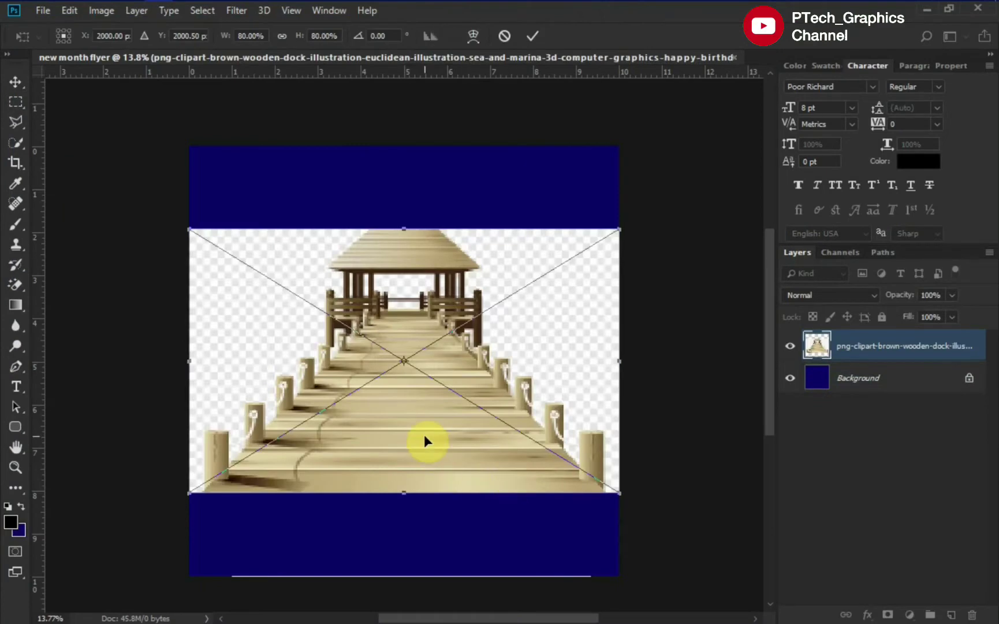
left_click_drag(553, 361, 553, 445)
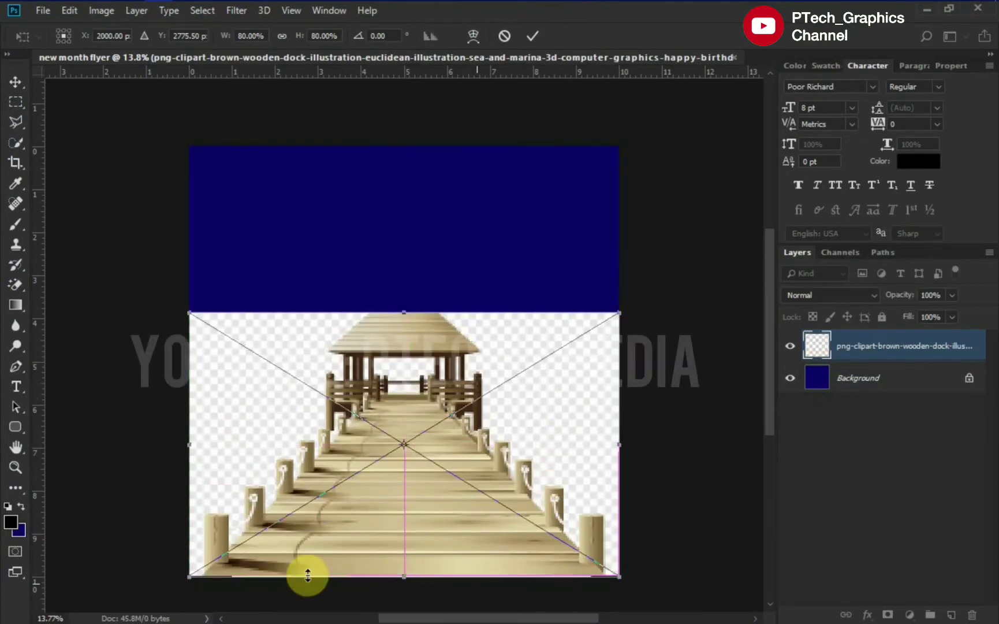
key("Return")
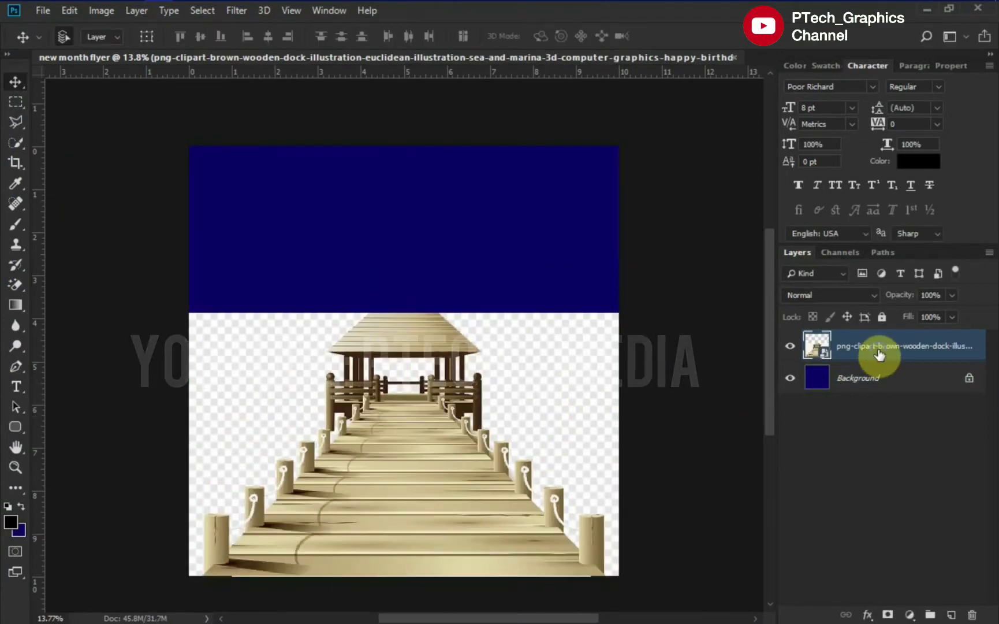
Step: Rasterize the dock layer, magic-erase its checkered backdrop, and set it to Overlay
right_click(879, 354)
left_click(741, 274)
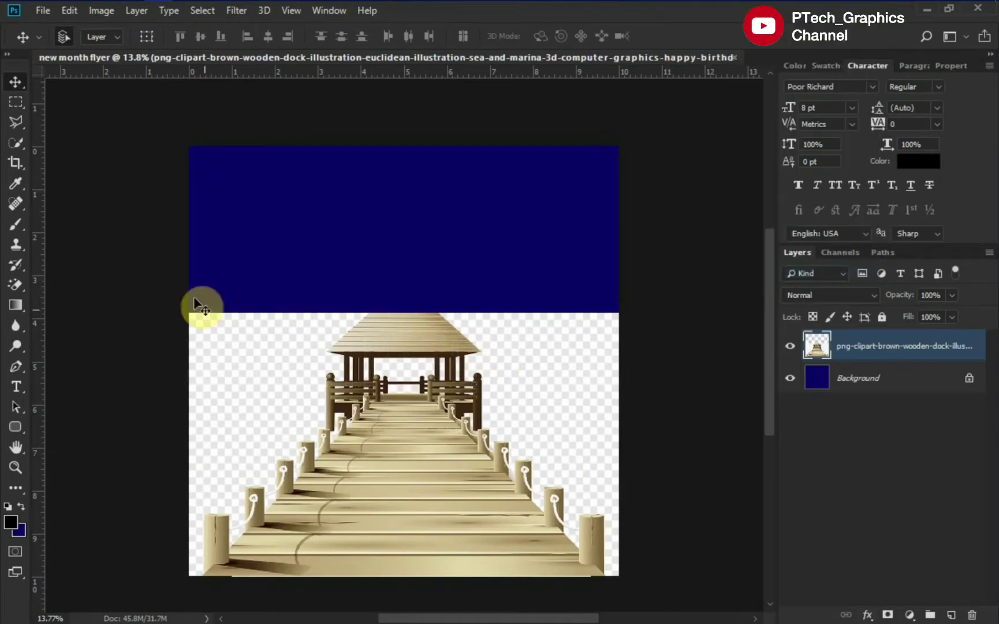
left_click_drag(18, 283, 115, 333)
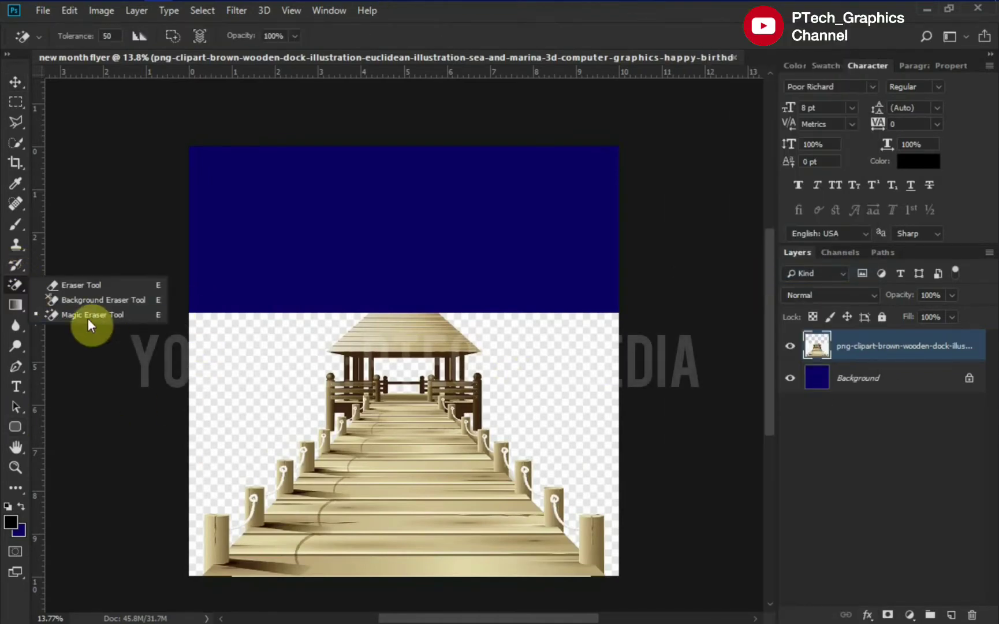
left_click(304, 394)
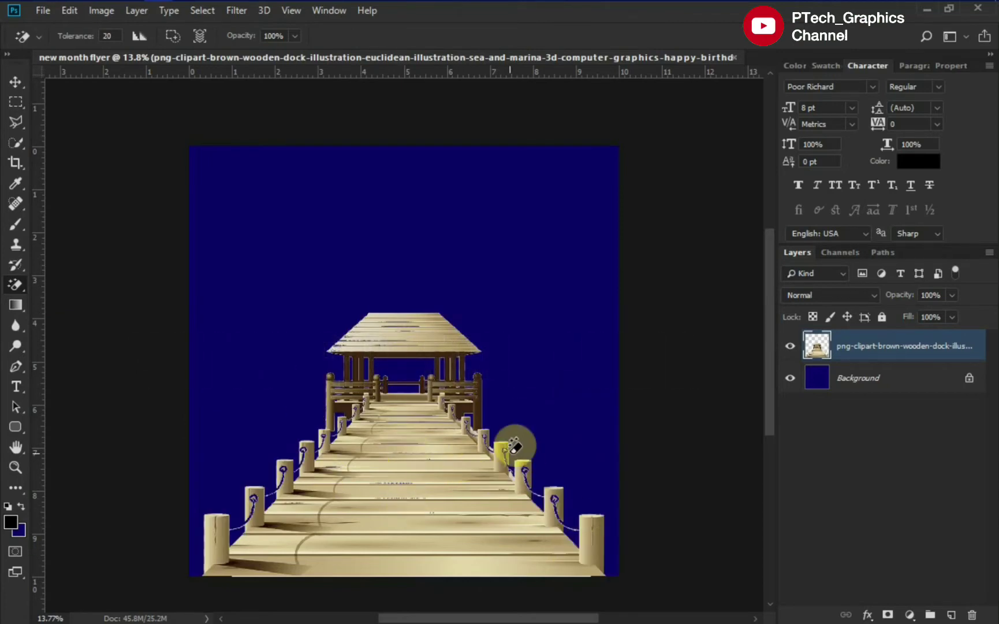
left_click(870, 293)
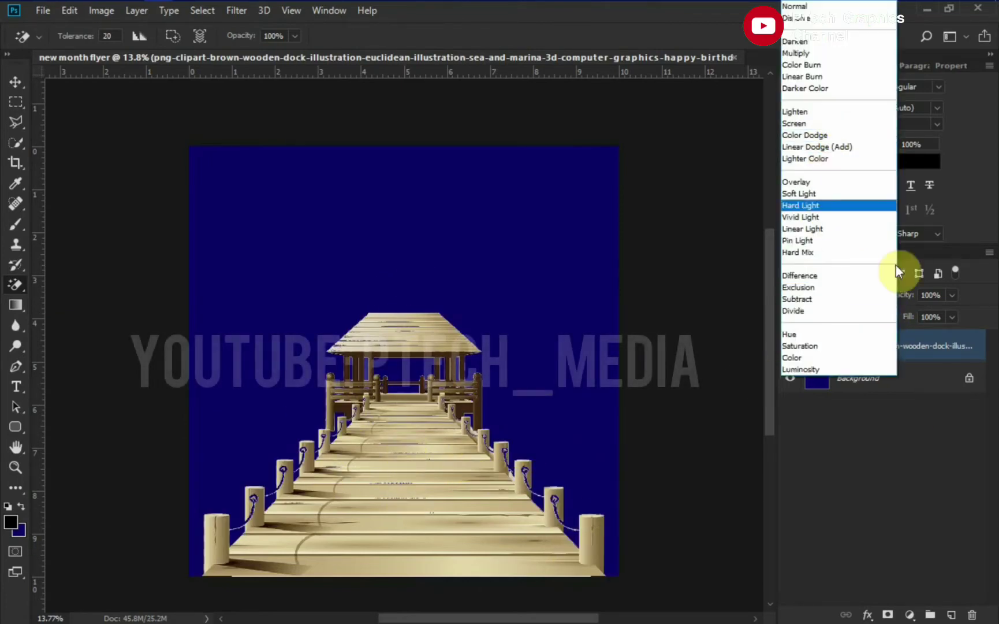
left_click(875, 185)
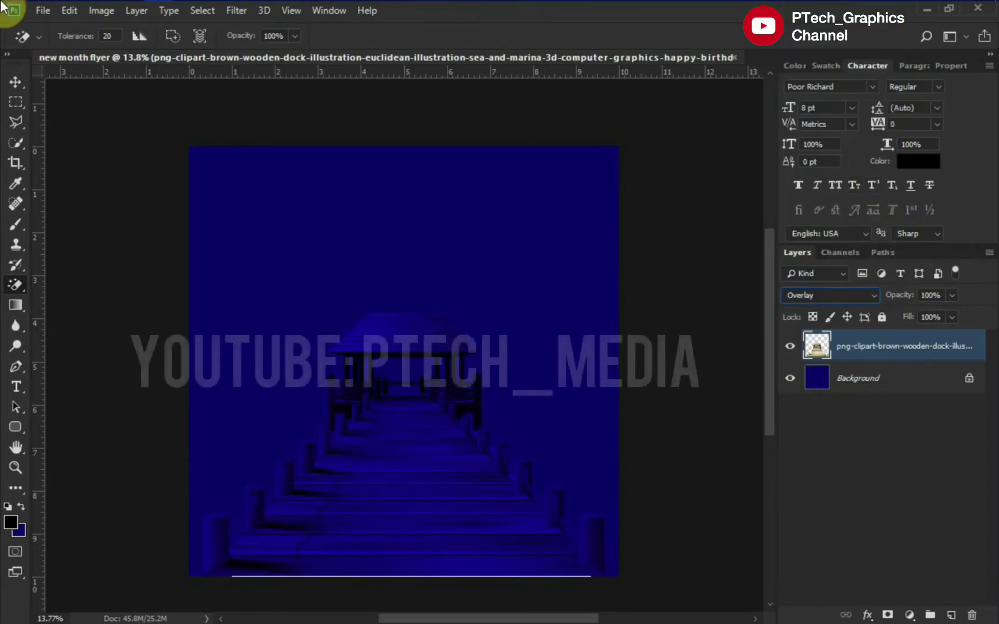
left_click(100, 9)
Step: Place the blue smoke image and set it to Overlay at 30% opacity
left_click_drag(376, 153, 555, 408)
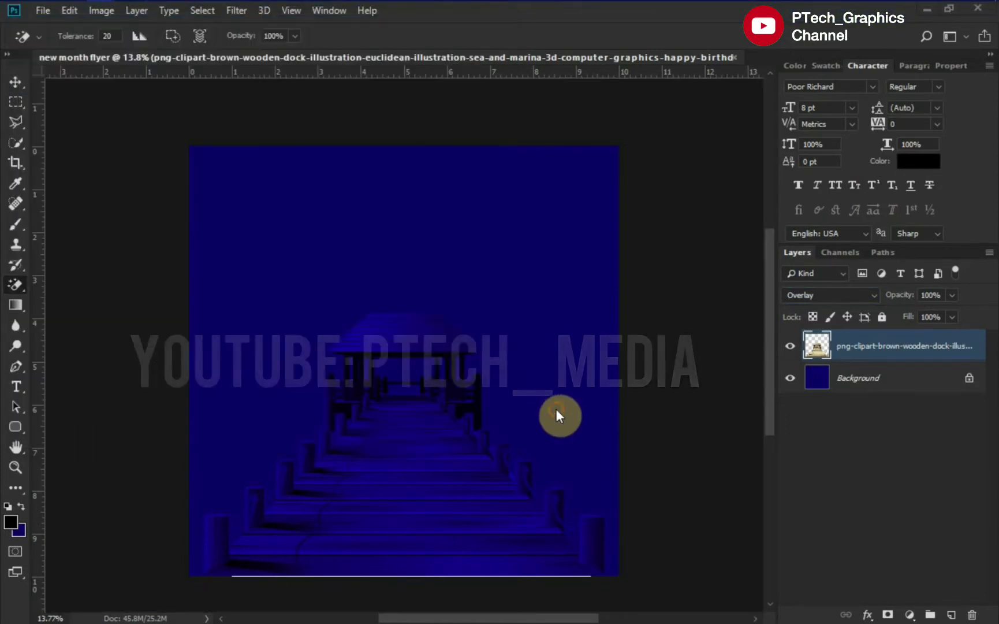
left_click(534, 36)
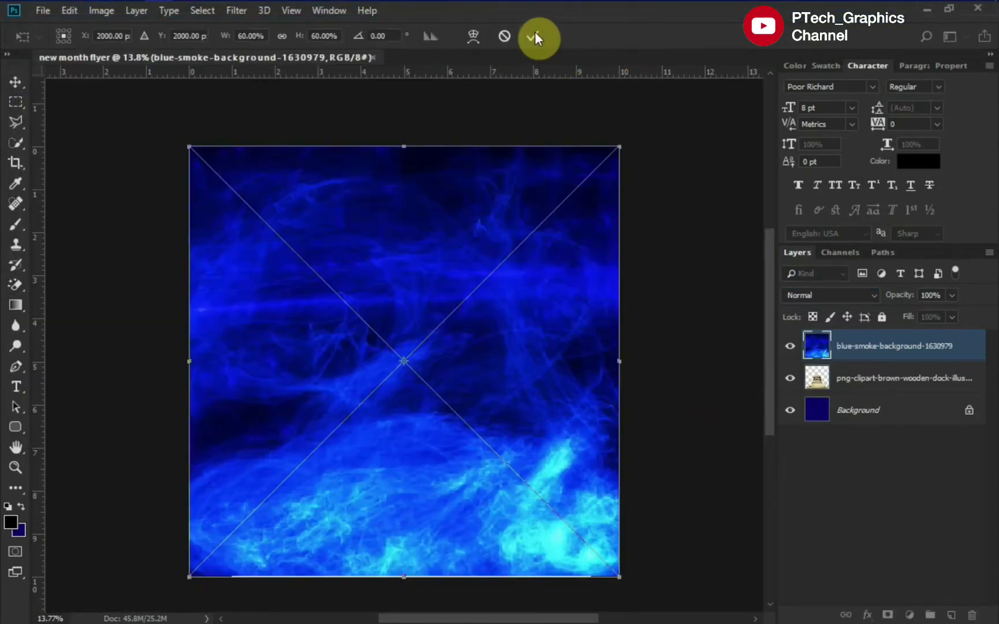
key("Return")
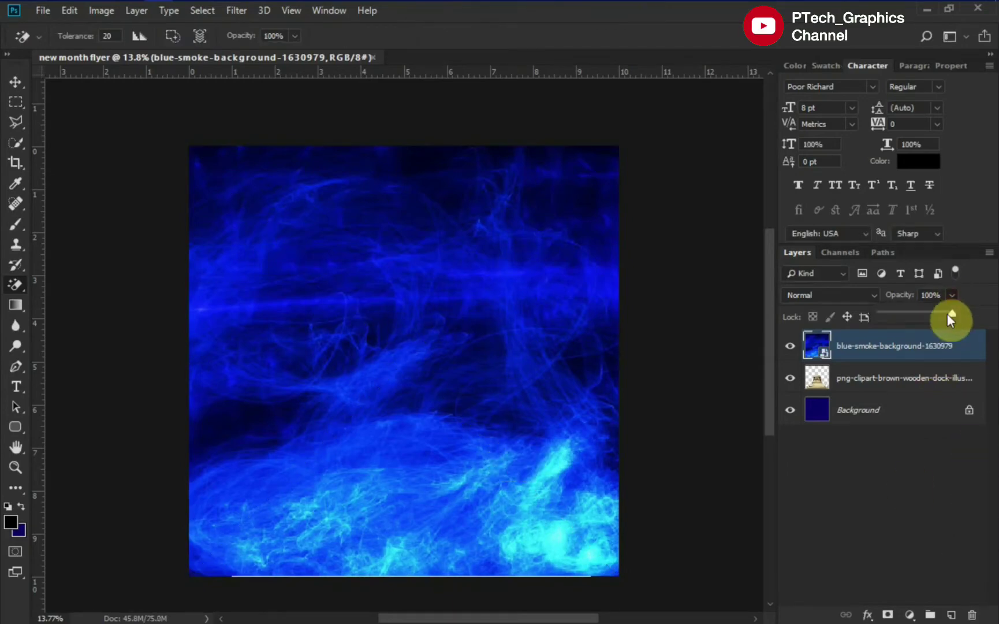
left_click_drag(948, 313, 899, 315)
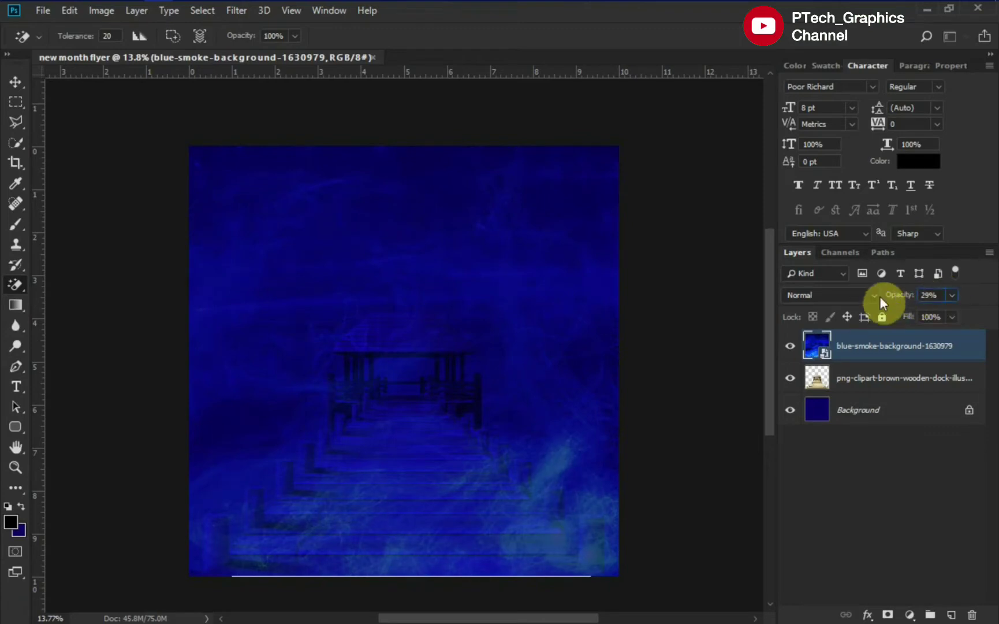
left_click_drag(899, 314, 880, 297)
left_click(856, 298)
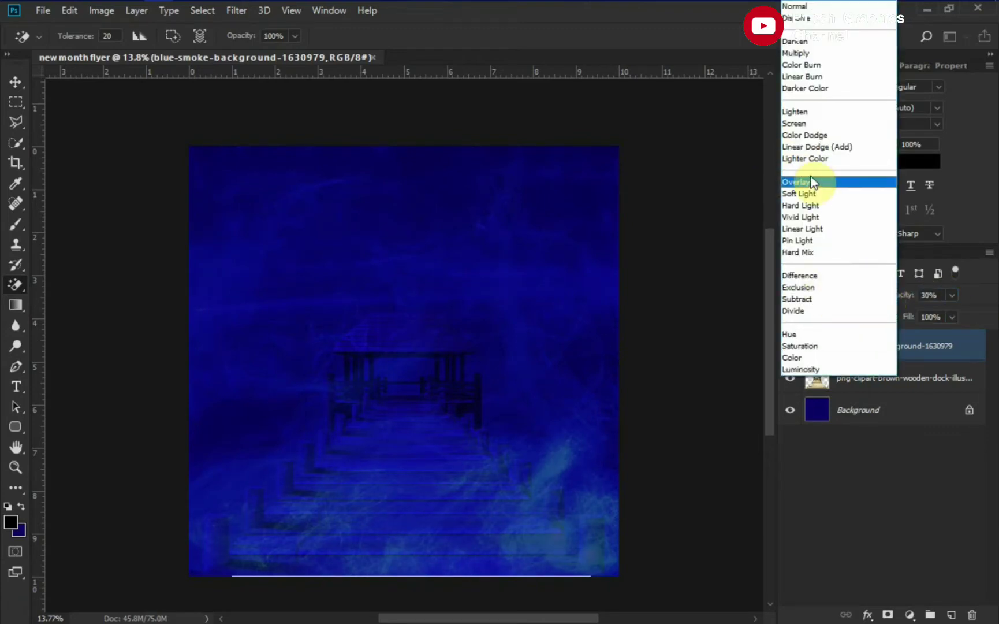
left_click(811, 180)
Step: Place the circular ptech logo on the canvas and scale it up
left_click(97, 9)
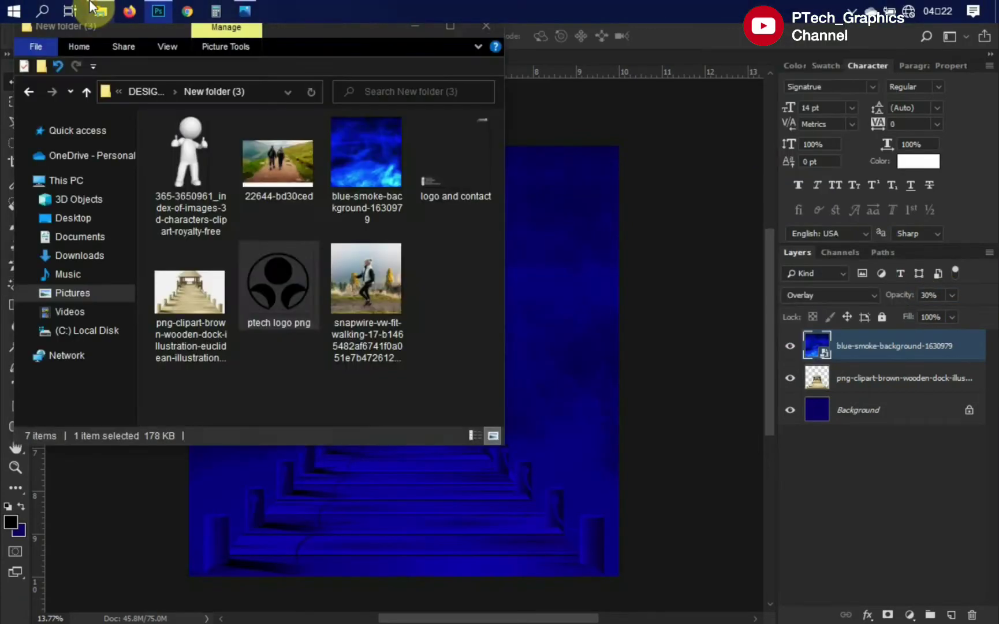
left_click(282, 336)
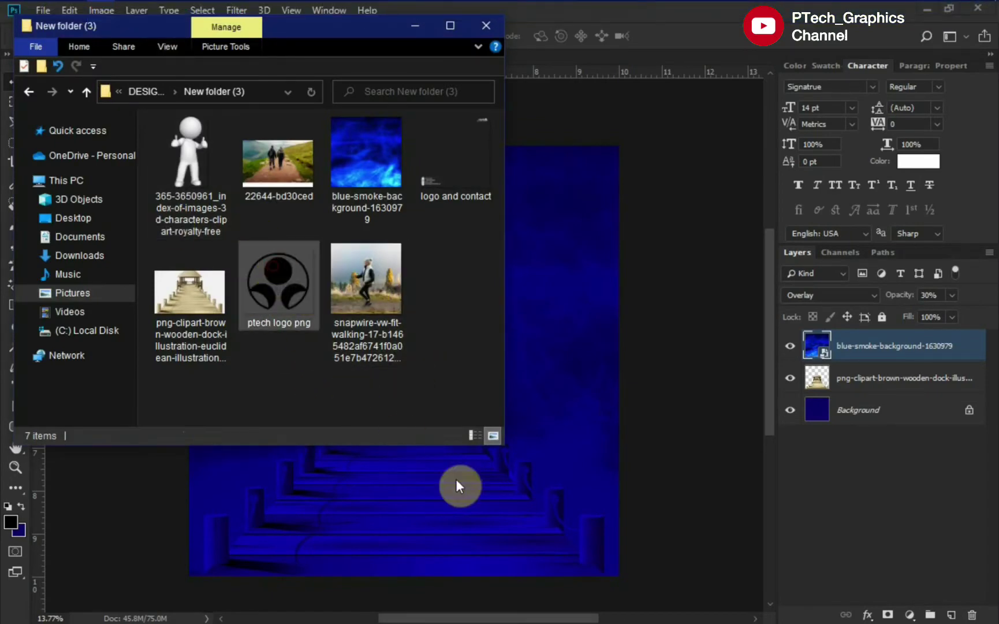
left_click_drag(271, 266, 462, 483)
left_click_drag(494, 449, 550, 494)
key("Return")
Step: Give the logo a white Color Overlay layer style
left_click(897, 545)
left_click(495, 206)
left_click_drag(743, 265, 733, 265)
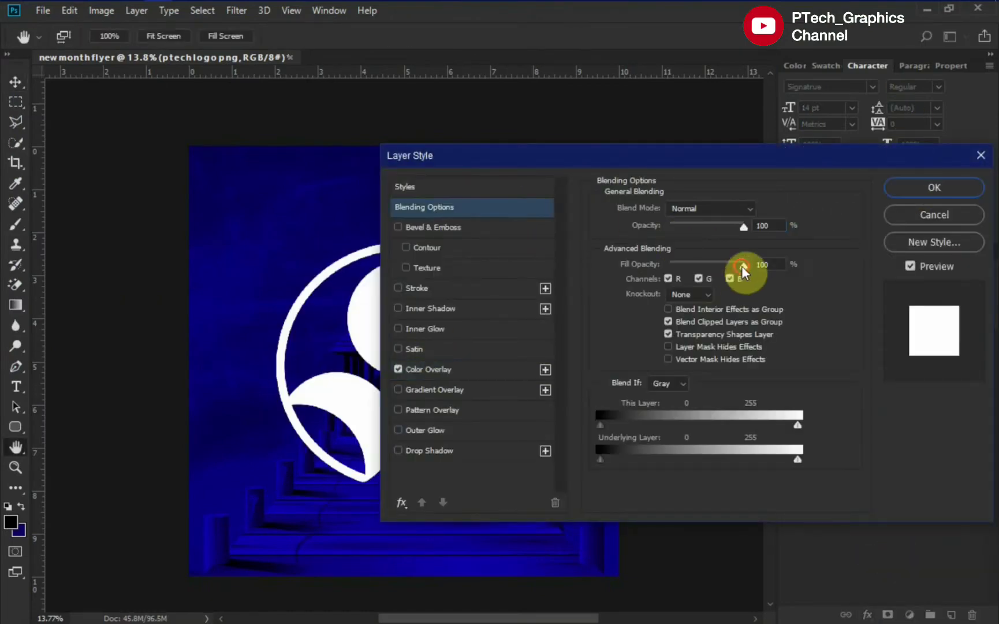
mouse_move(743, 226)
left_mouse_down()
mouse_move(668, 233)
mouse_move(820, 212)
left_mouse_up()
left_click(934, 187)
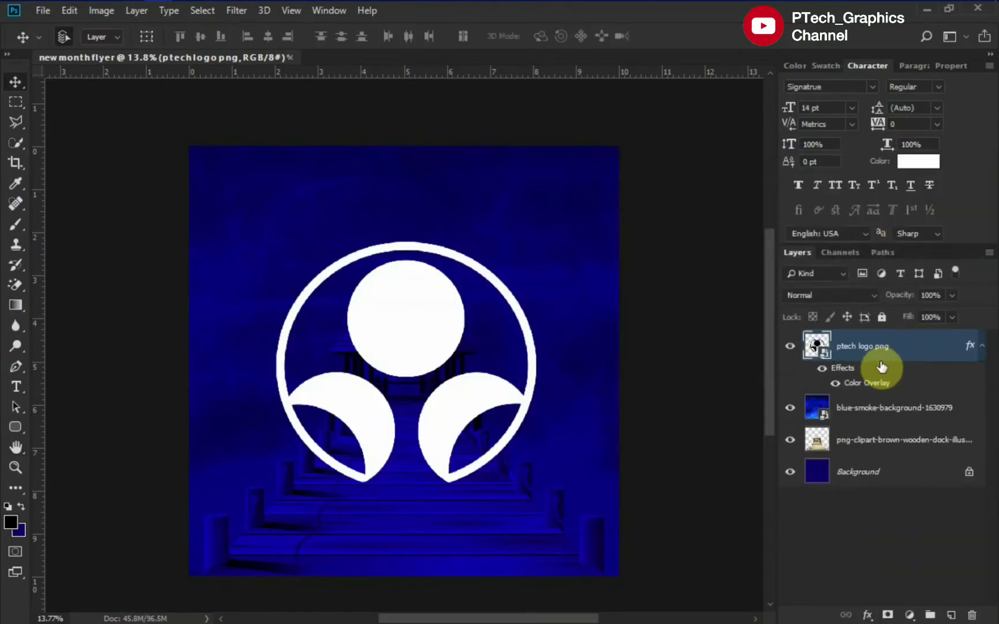
Step: Set the logo layer to Overlay blend mode at 10% opacity
right_click(887, 351)
key("Escape")
left_click(827, 294)
left_click(825, 181)
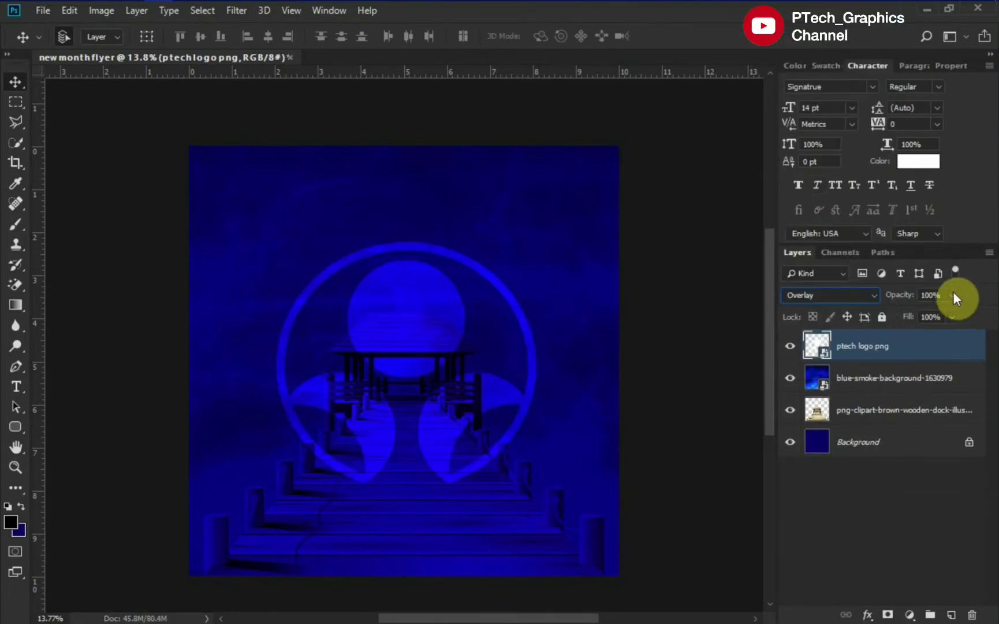
left_click_drag(953, 294, 888, 309)
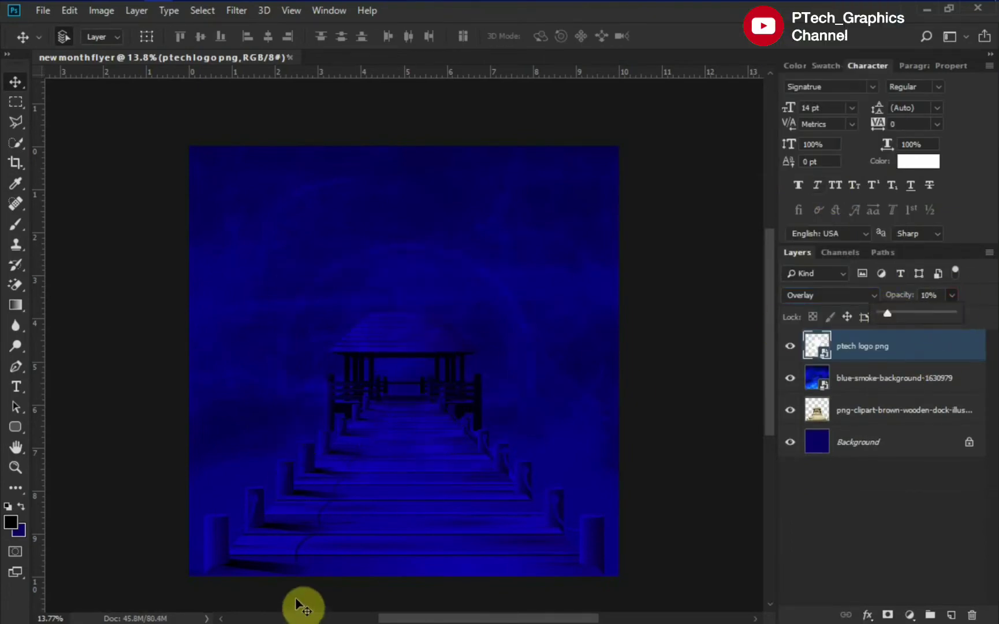
Step: Place the woman's walking photo on the canvas
left_click(105, 9)
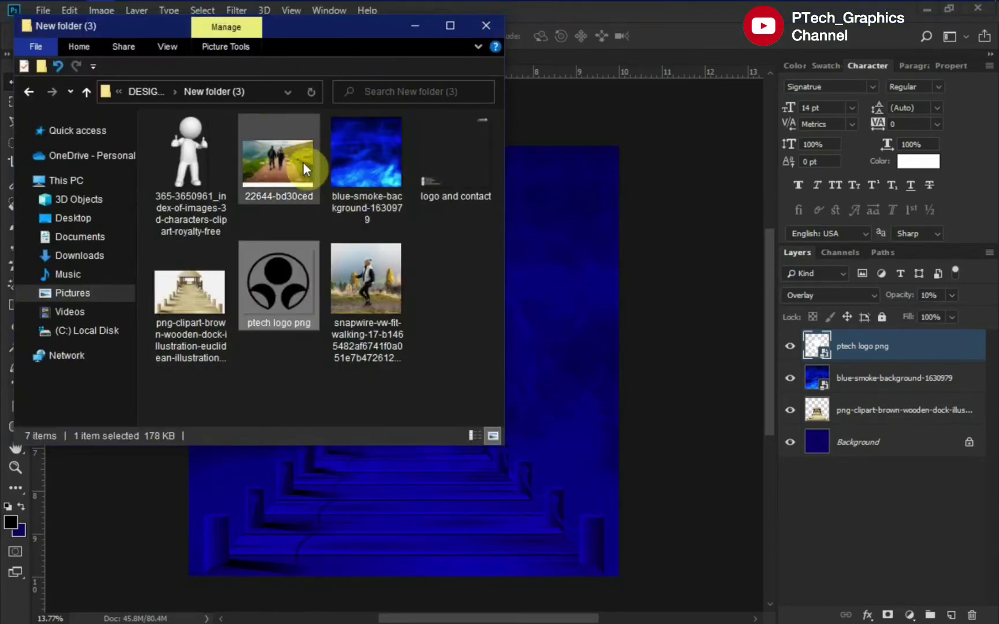
left_click_drag(379, 301, 462, 497)
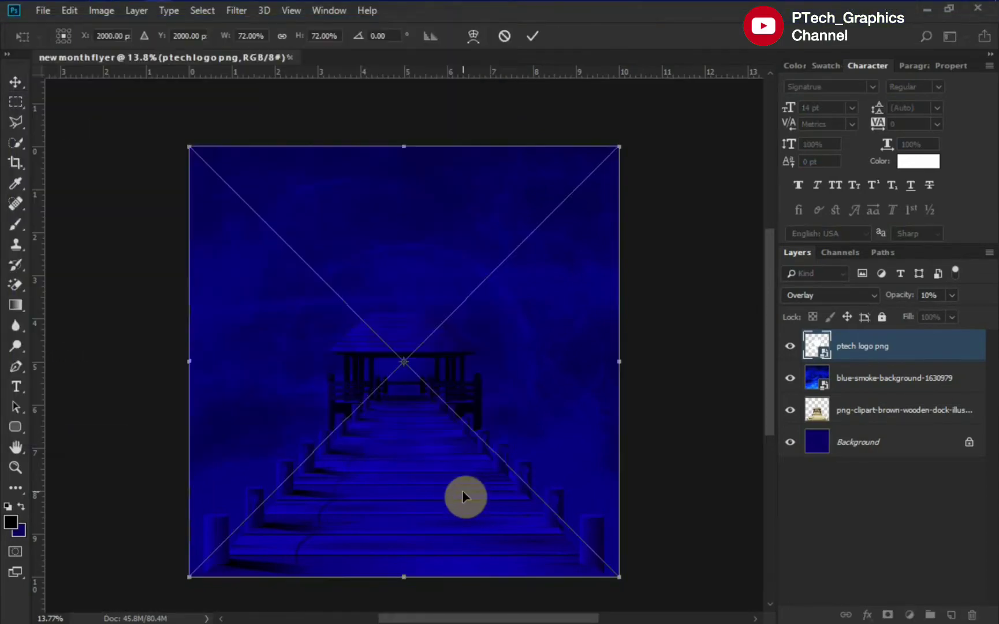
left_click(532, 36)
Step: Place the 22644-bd30ced hikers photo above the walking photo
left_click(103, 13)
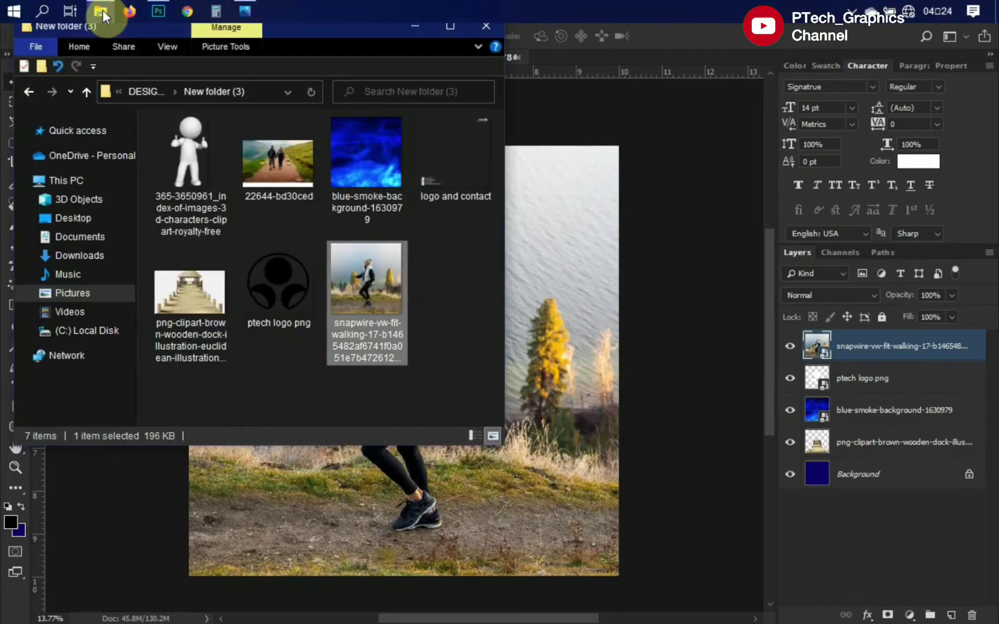
left_click_drag(284, 211, 390, 312)
key("Return")
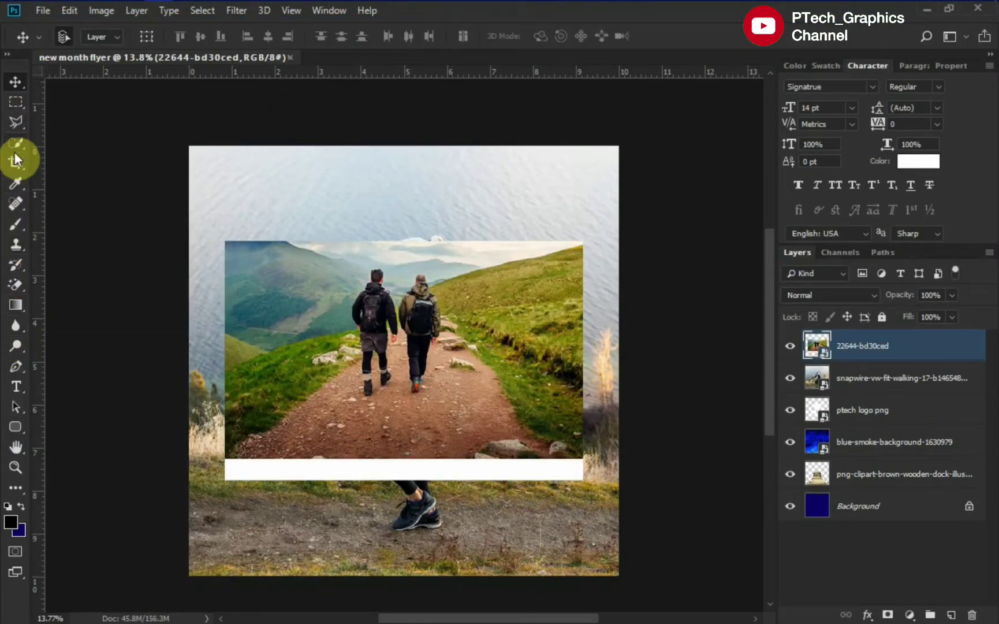
key("w")
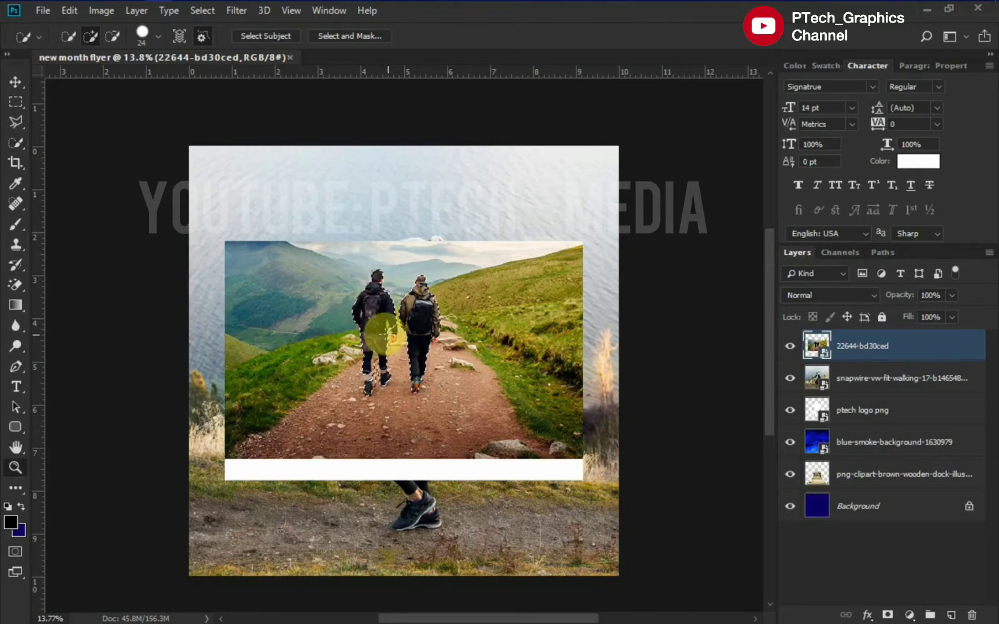
scroll(346, 289, "up", 5, "alt")
Step: Quick-select the two hikers and output them to a new layer via Select and Mask
left_click(319, 516, "alt")
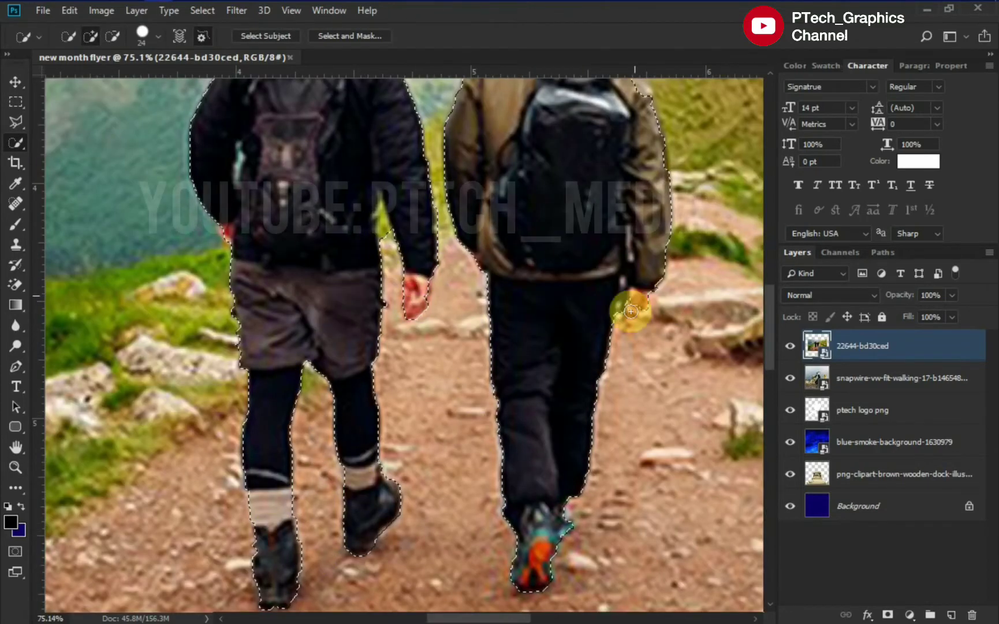
left_click_drag(390, 233, 446, 272)
scroll(402, 167, "up", 5)
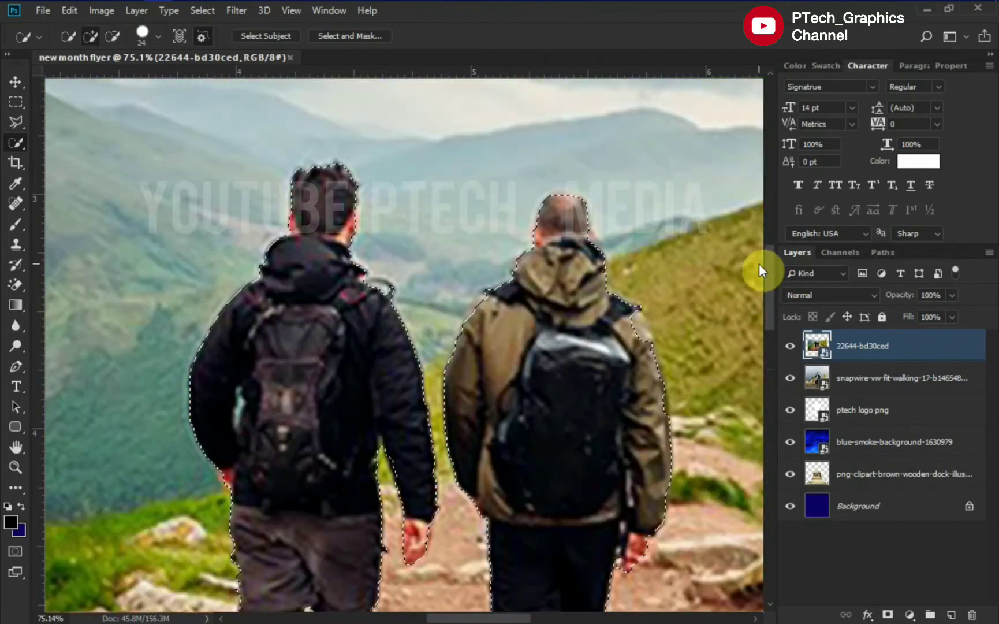
left_click(347, 37)
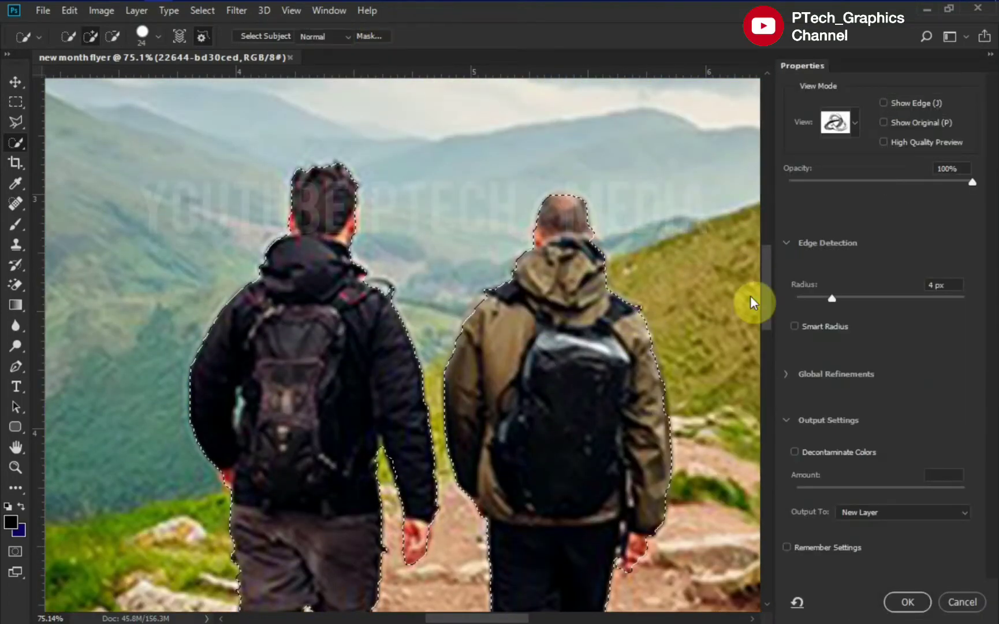
left_click(912, 604)
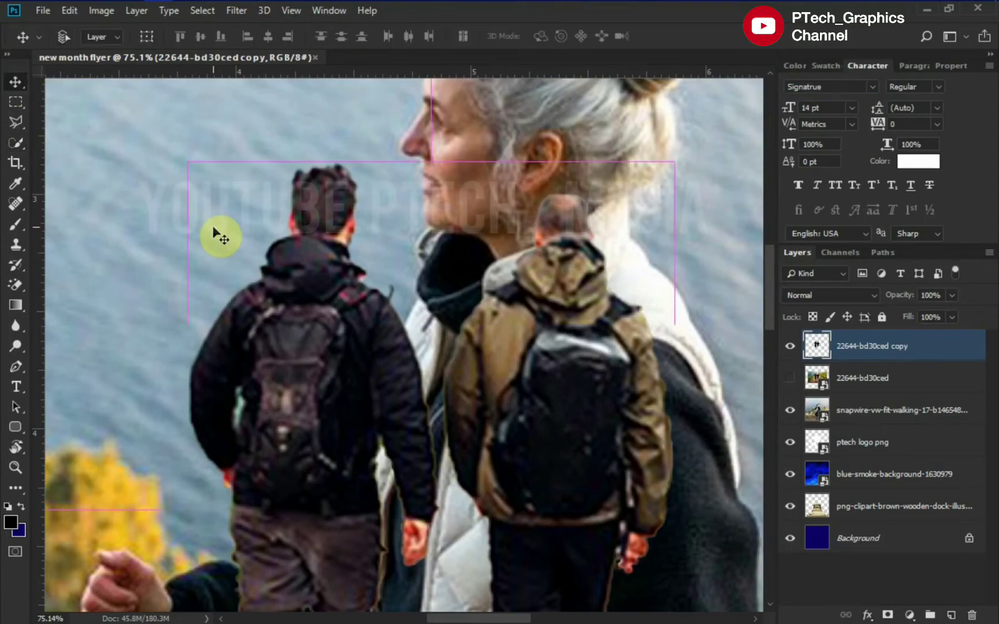
Step: Quick-select the woman's arm and legs, then output her to a new layer via Select and Mask
key("ctrl+0")
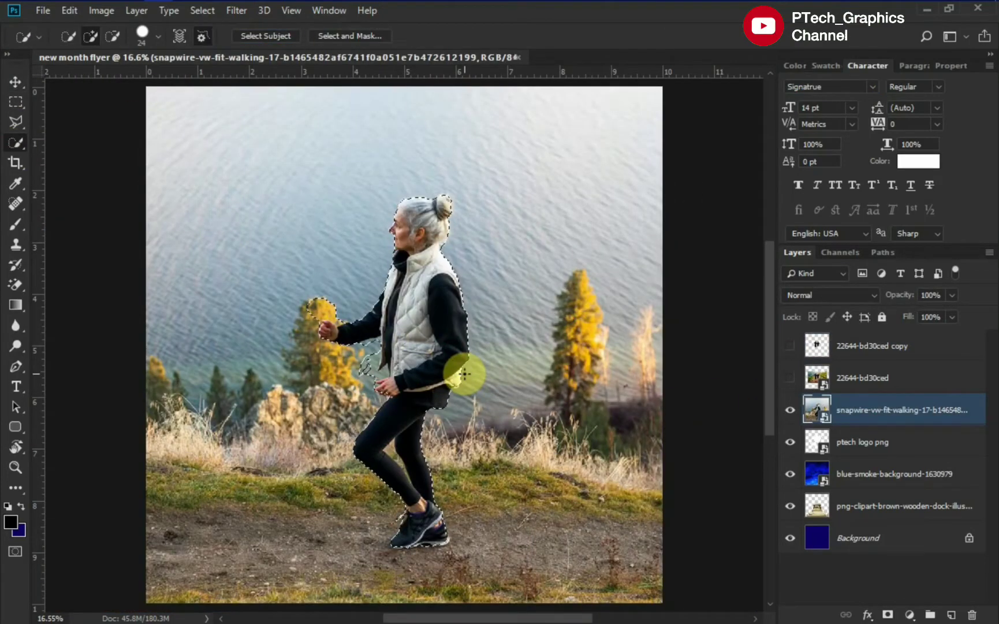
scroll(406, 355, "up", 5)
left_click(252, 330)
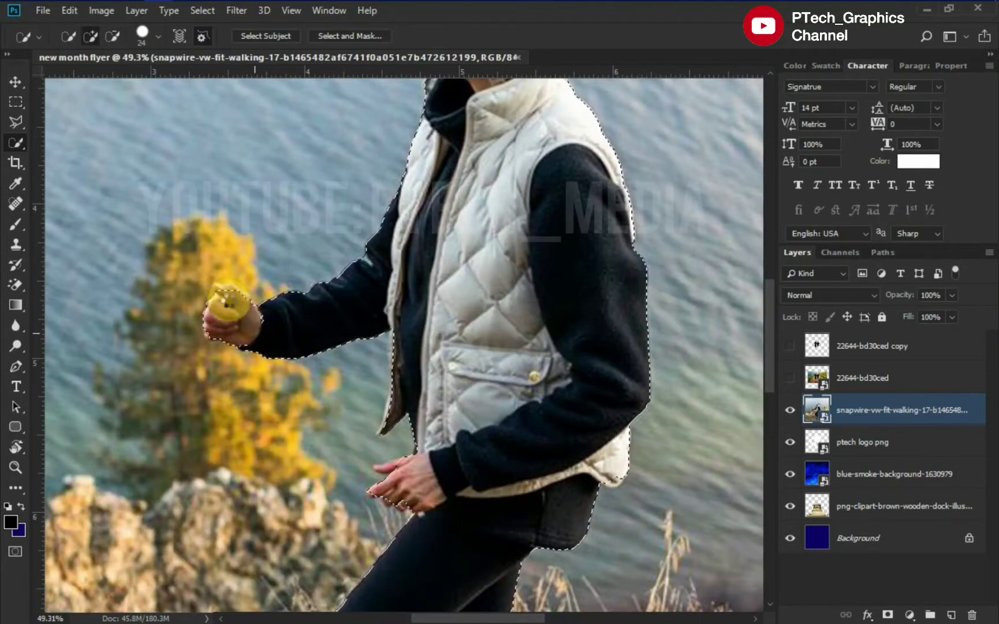
scroll(415, 335, "down", 5)
left_click_drag(415, 335, 504, 272)
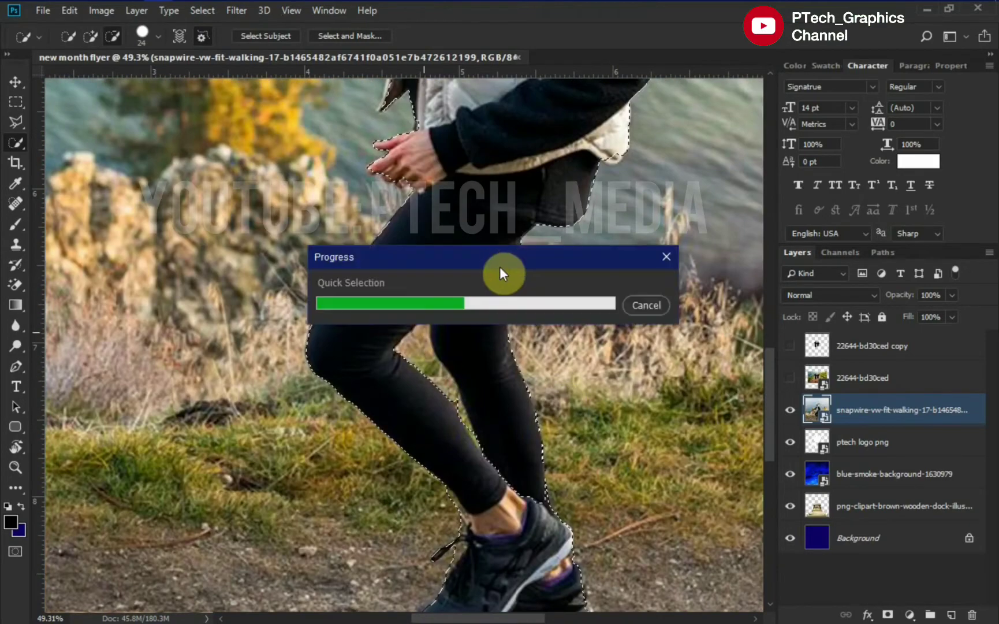
left_click(529, 430)
key("ctrl+0")
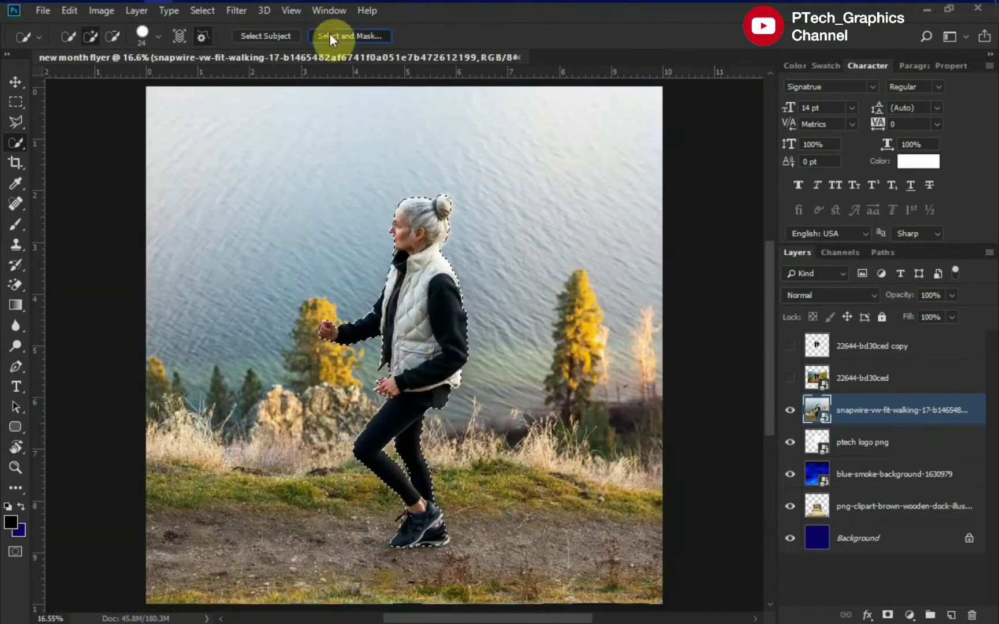
key("alt+ctrl+r")
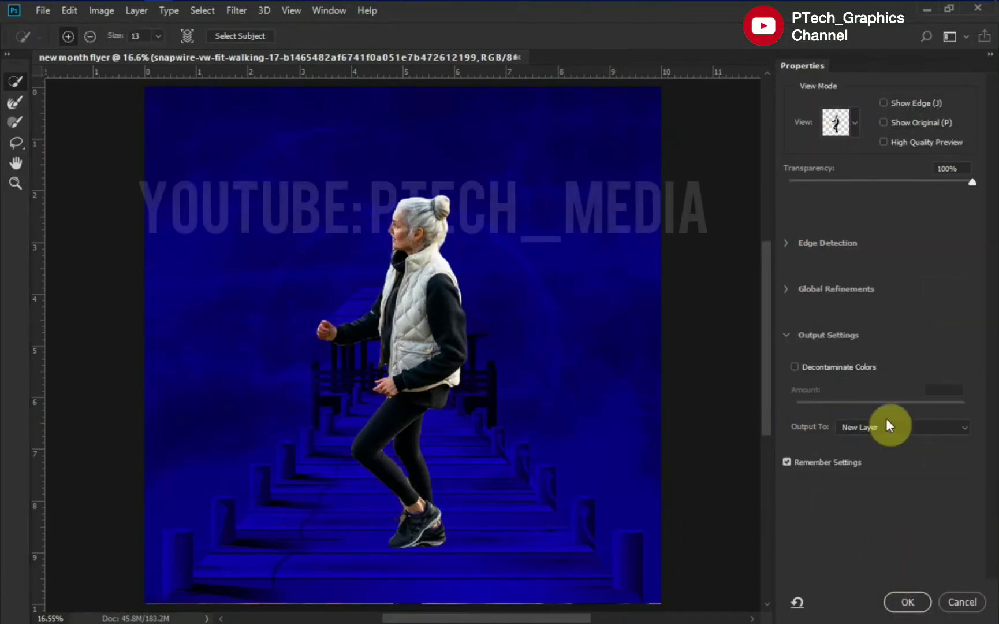
left_click(908, 601)
left_click(790, 377)
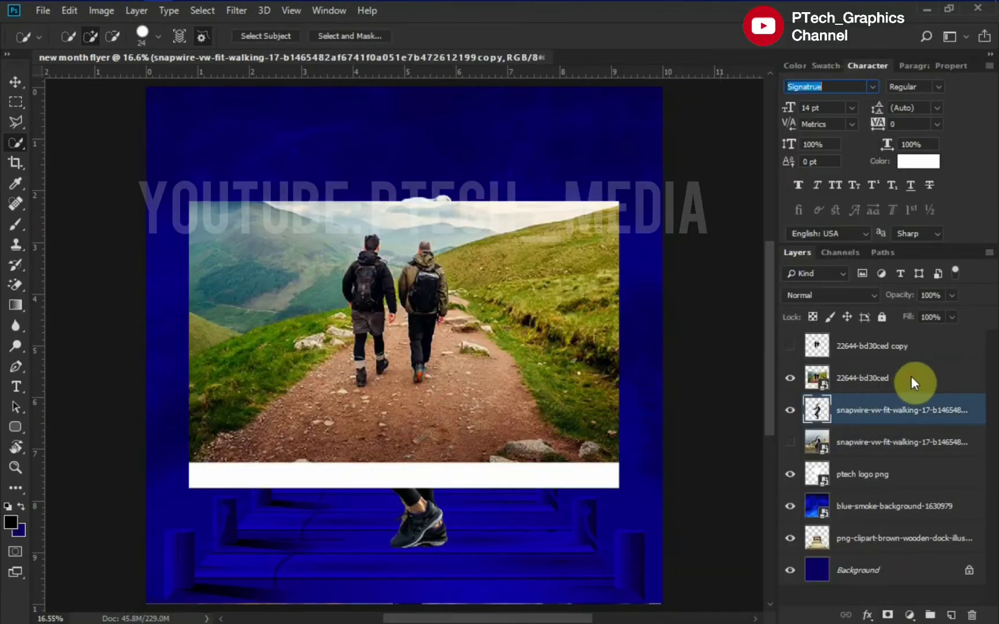
Step: Delete the original hikers and woman photo layers
right_click(912, 379)
left_click(753, 66)
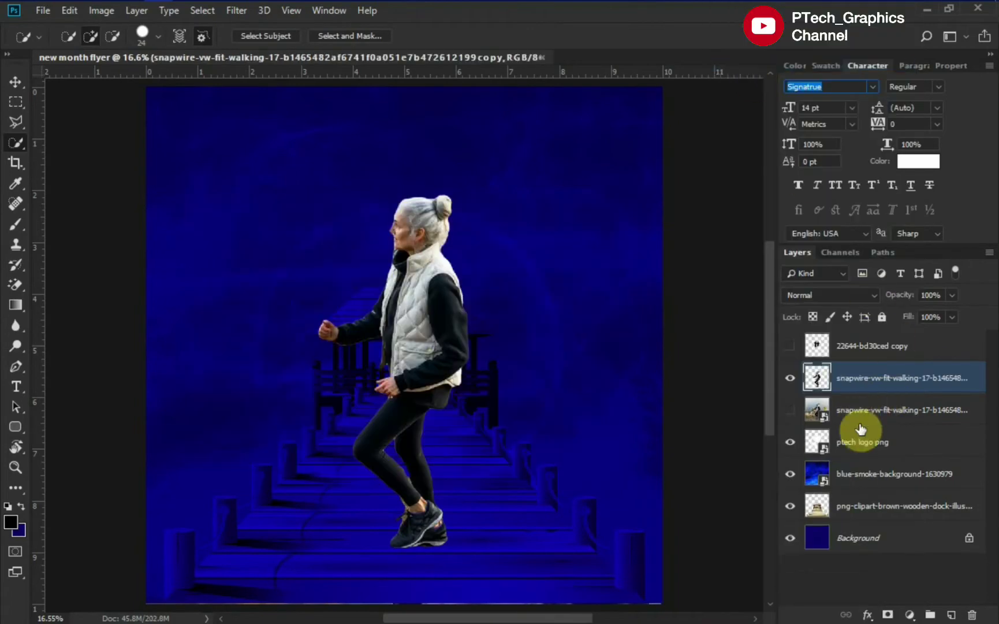
right_click(878, 422)
left_click(713, 65)
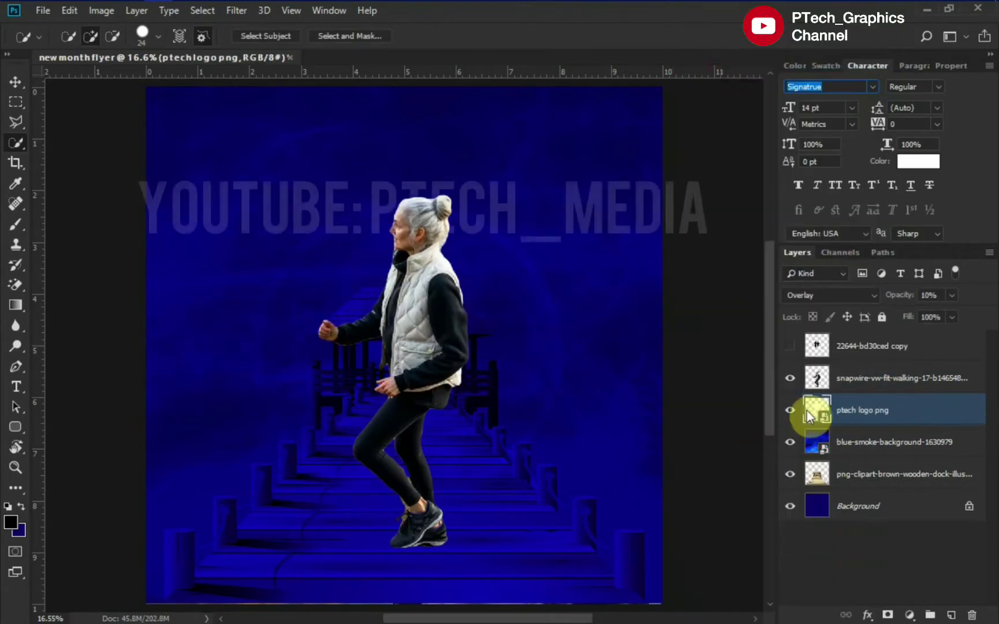
Step: Set both cut-out figure layers to Multiply blend mode
left_click(790, 346)
left_click(790, 345)
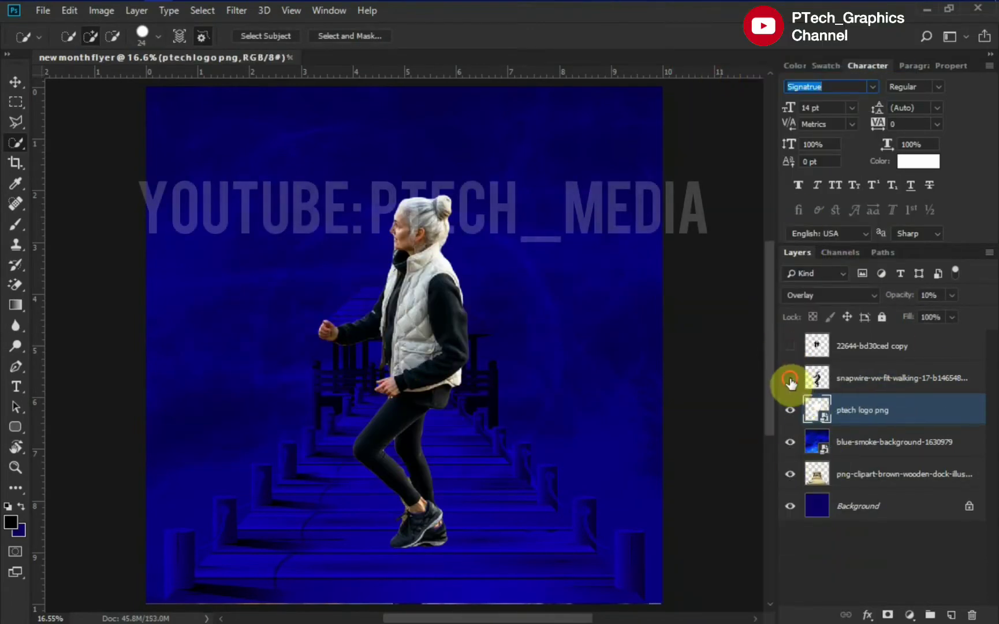
left_click(791, 382)
left_click(790, 345)
left_click(884, 377)
left_click(886, 350, "shift")
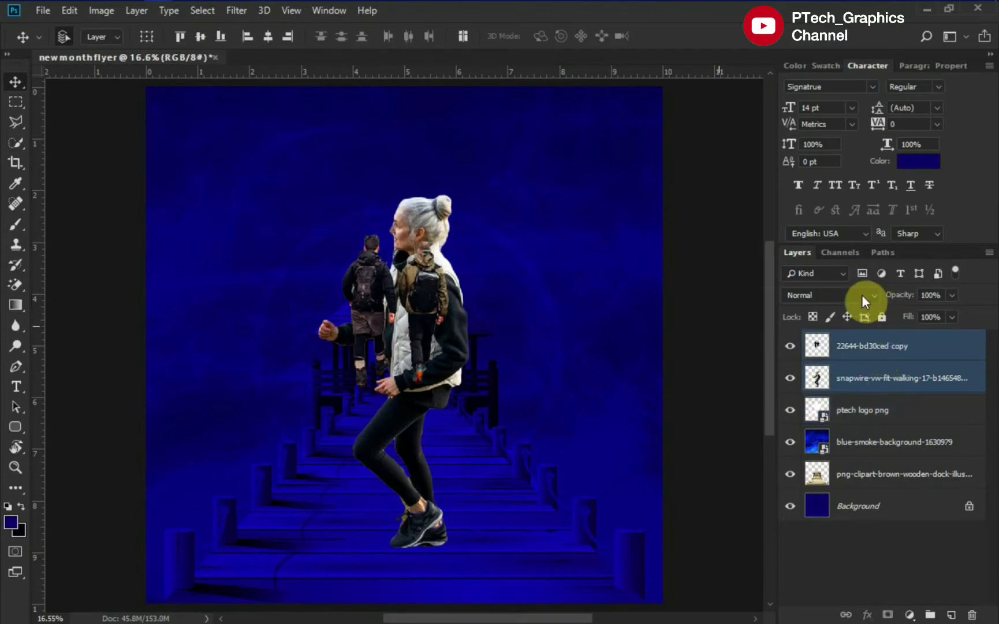
left_click(830, 294)
left_click(816, 31)
Step: Shrink both figures and place them on the pier beneath the pavilion
key("ctrl+t")
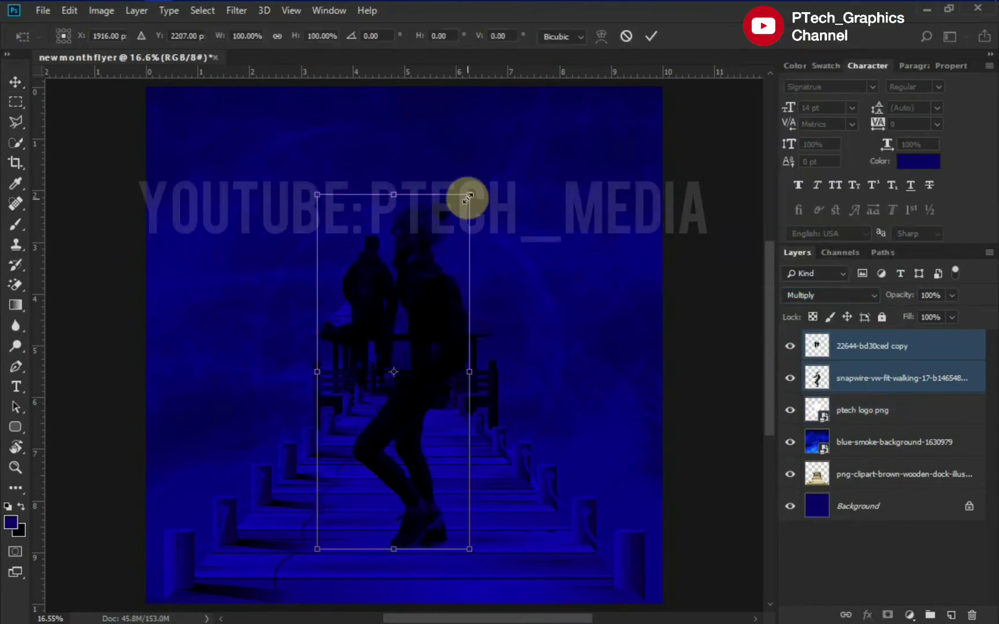
left_click_drag(463, 195, 413, 327)
key("Return")
left_click_drag(435, 450, 372, 338)
scroll(424, 412, "up", 5)
left_click_drag(424, 413, 479, 374)
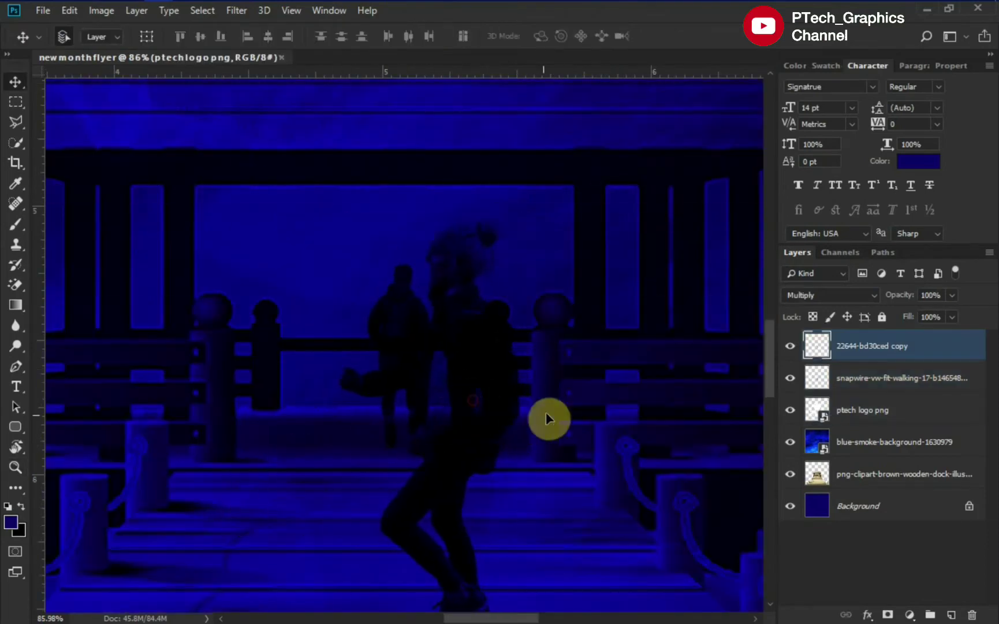
left_click_drag(572, 408, 302, 494)
left_click_drag(476, 446, 563, 424)
Step: Shrink the woman further and move the hikers to the centre of the pier
key("ctrl+t")
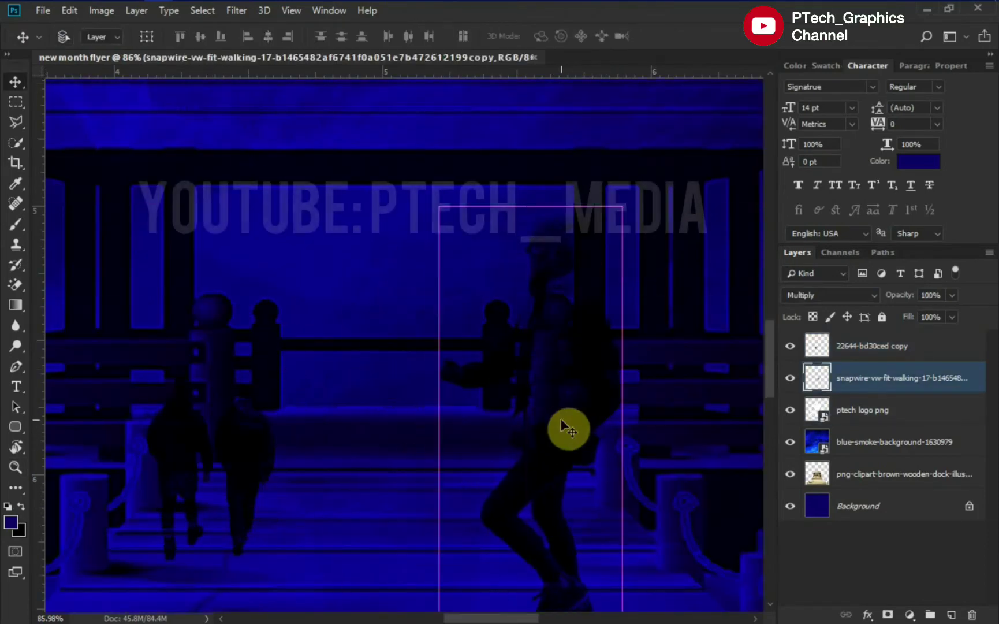
left_click_drag(620, 205, 580, 272)
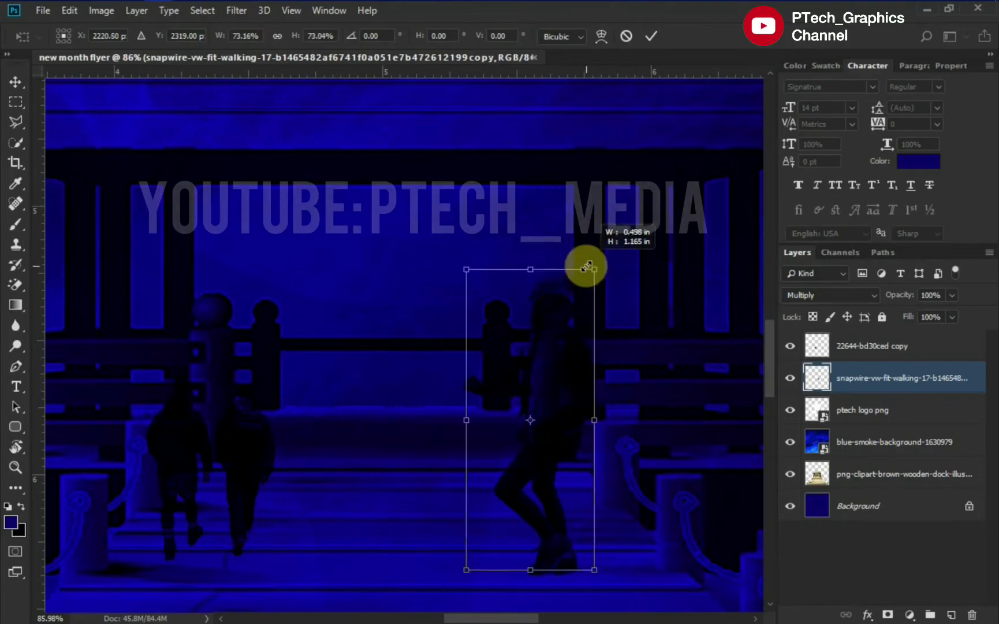
mouse_move(553, 441)
left_mouse_down()
mouse_move(563, 392)
mouse_move(548, 390)
left_mouse_up()
left_click_drag(588, 213, 575, 232)
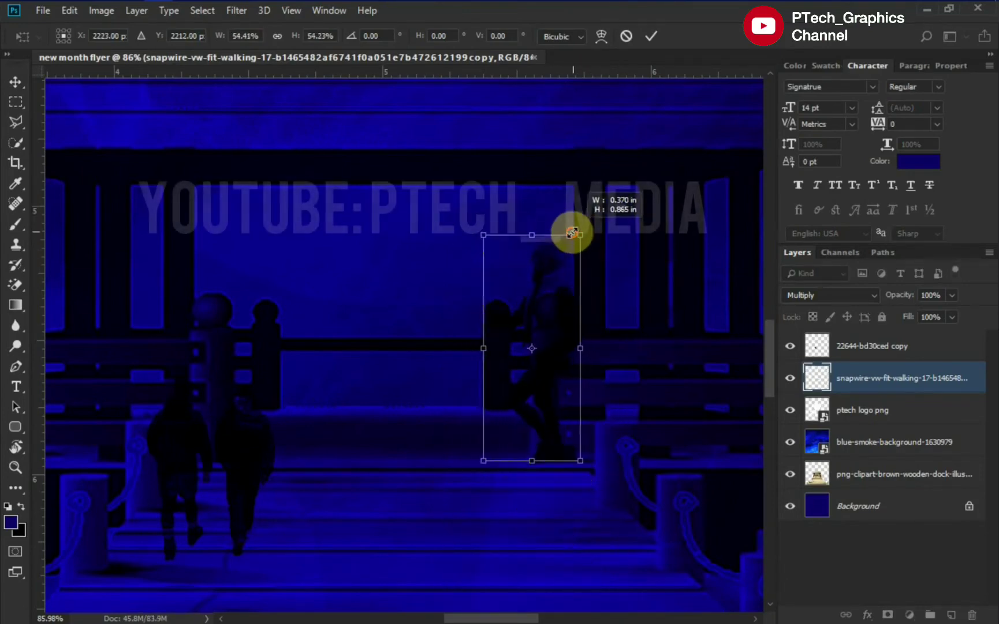
left_click_drag(540, 392, 536, 403)
key("Return")
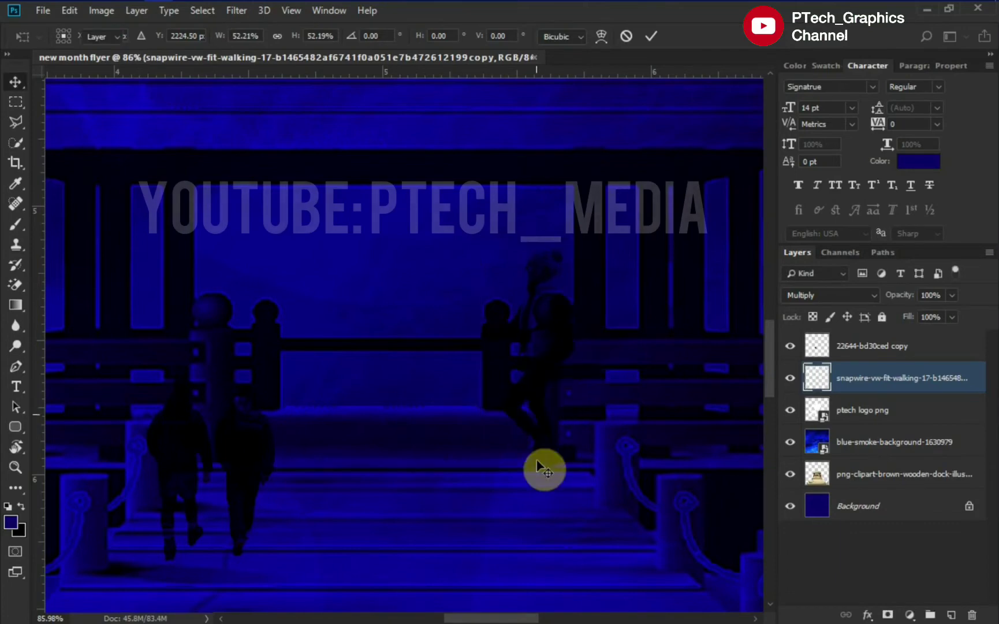
left_click_drag(241, 481, 417, 419)
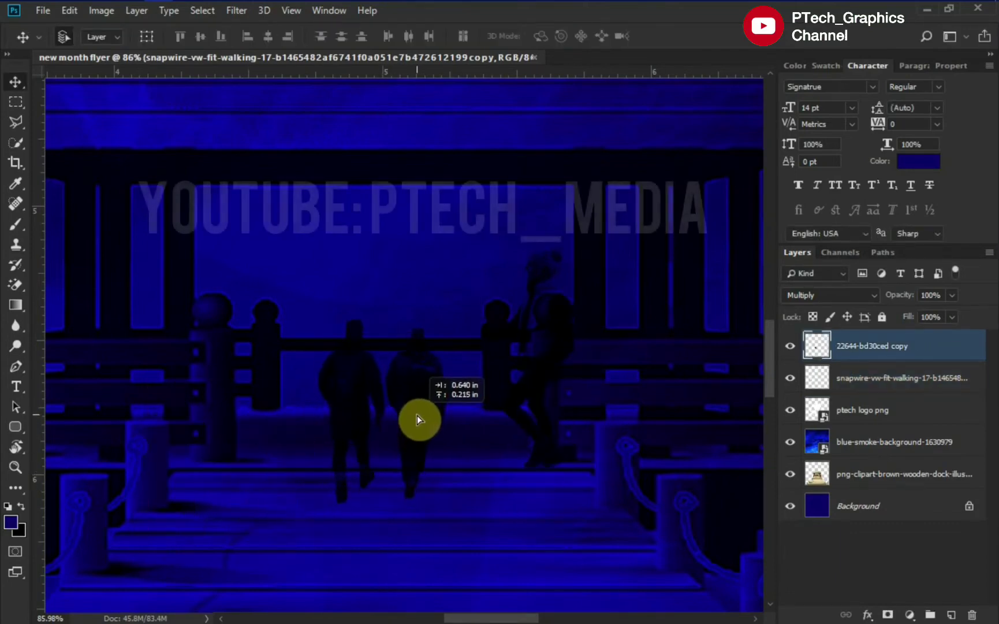
Step: Scale the woman figure down slightly more
key("ctrl+0")
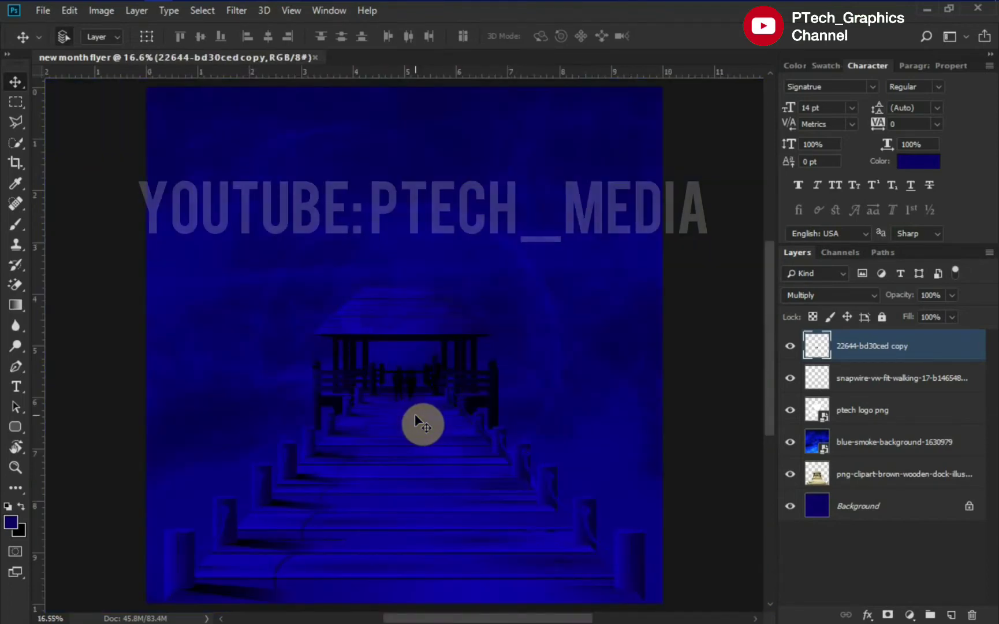
left_click(439, 374)
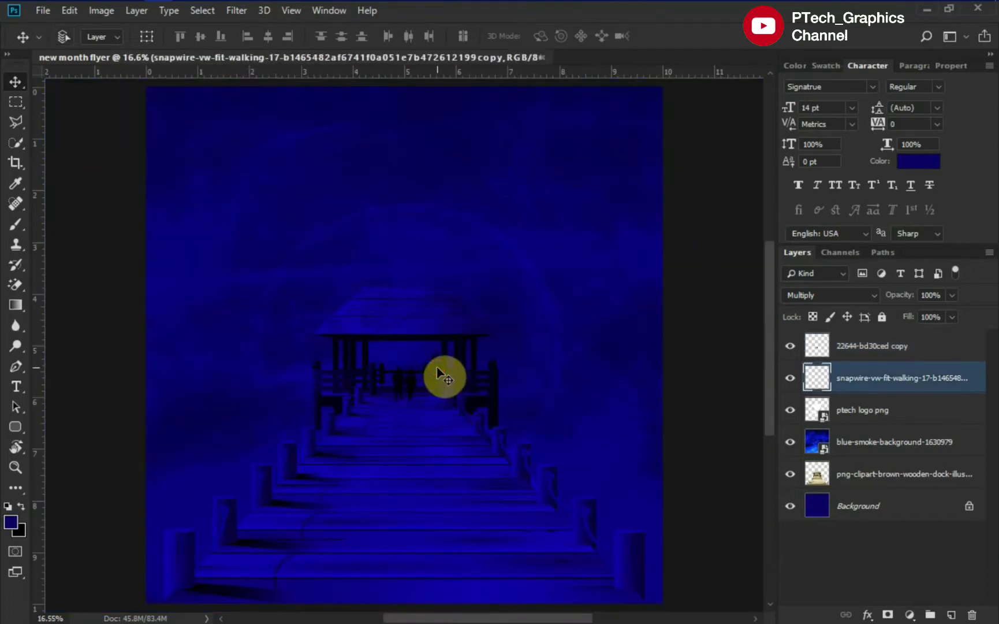
key("ctrl+t")
left_click_drag(441, 354, 439, 356)
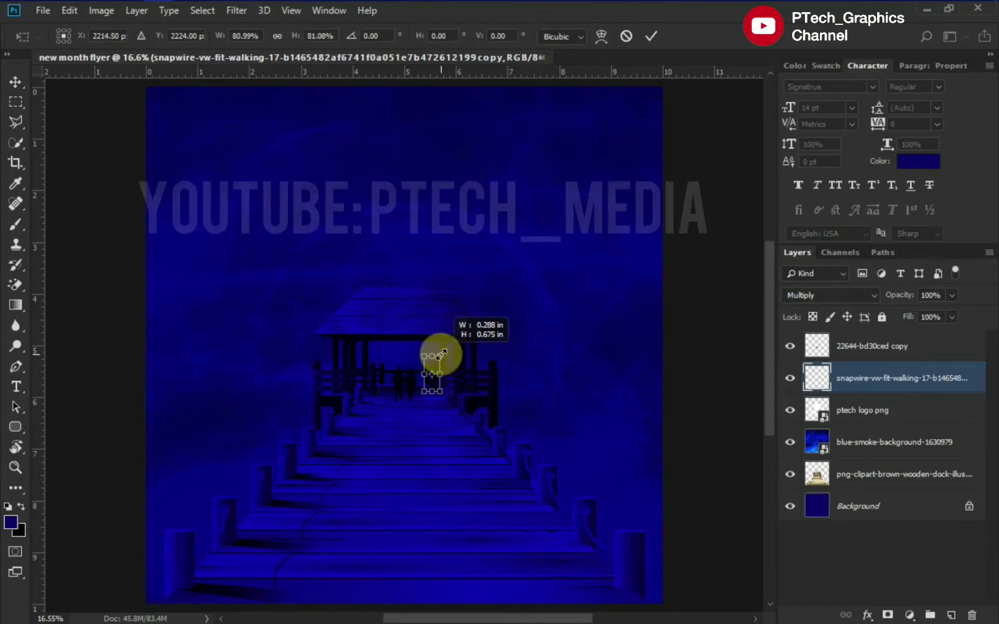
key("Return")
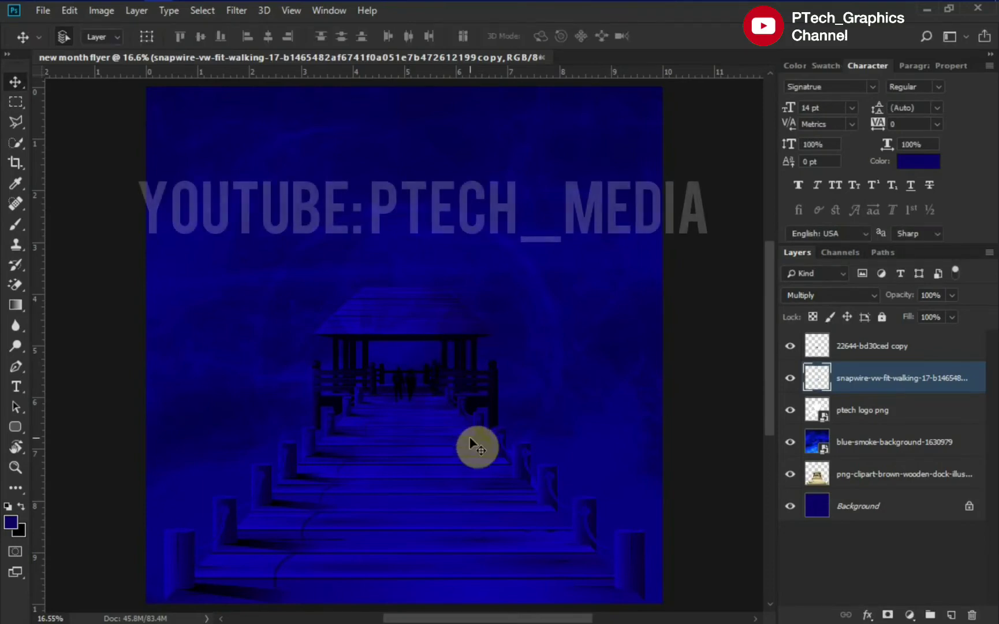
Step: Place the logo and contact details artwork on the flyer
left_click(897, 473)
left_click_drag(408, 339, 537, 527)
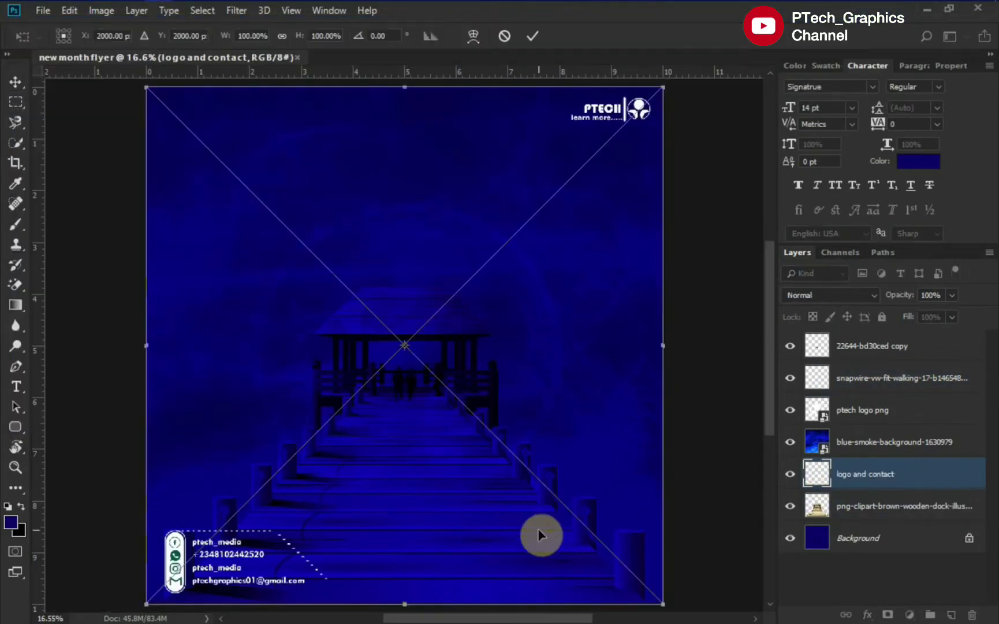
key("Return")
right_click(848, 473)
key("Escape")
key("m")
Step: Add a new empty layer
left_click_drag(149, 463, 345, 601)
right_click(247, 264)
left_click(289, 367)
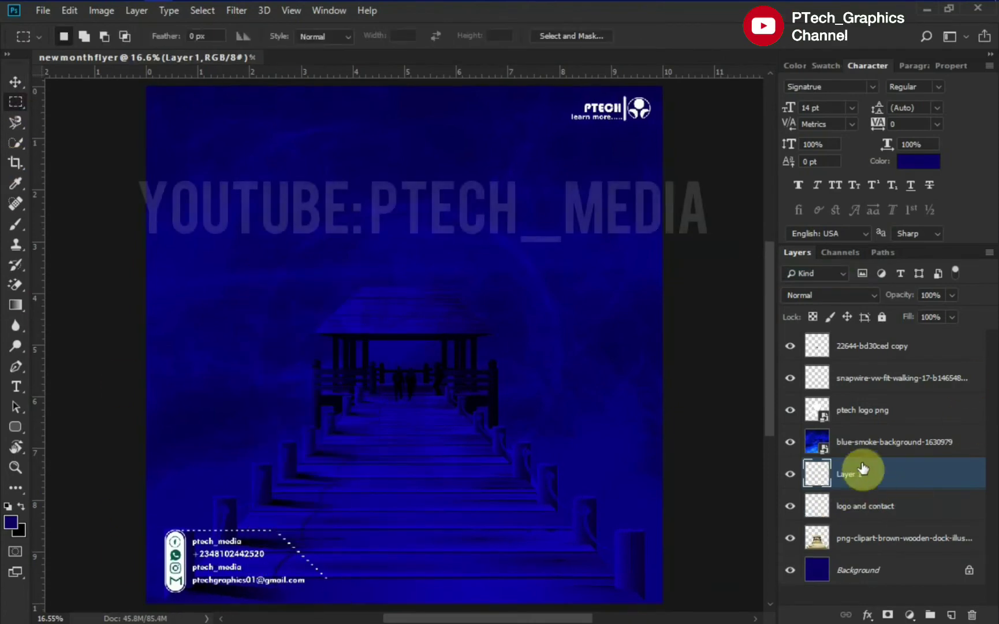
key("v")
left_click(182, 551)
Step: Move the new layer and the logo-and-contact layer to the top of the stack
left_click(917, 477)
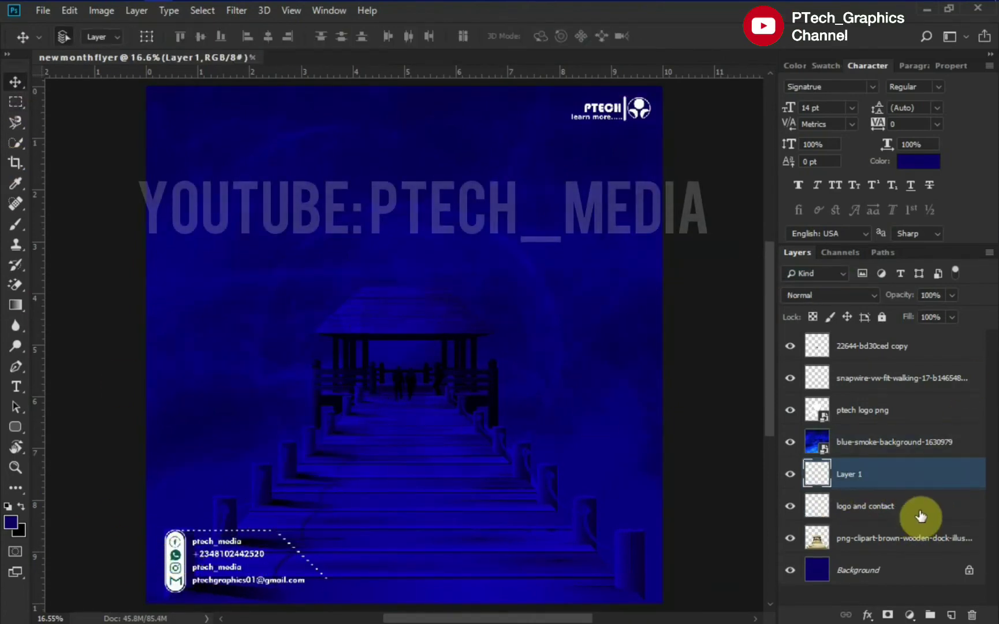
left_click(921, 515, "shift")
key("ctrl+shift+bracketright")
key("z")
left_click_drag(252, 601, 161, 468)
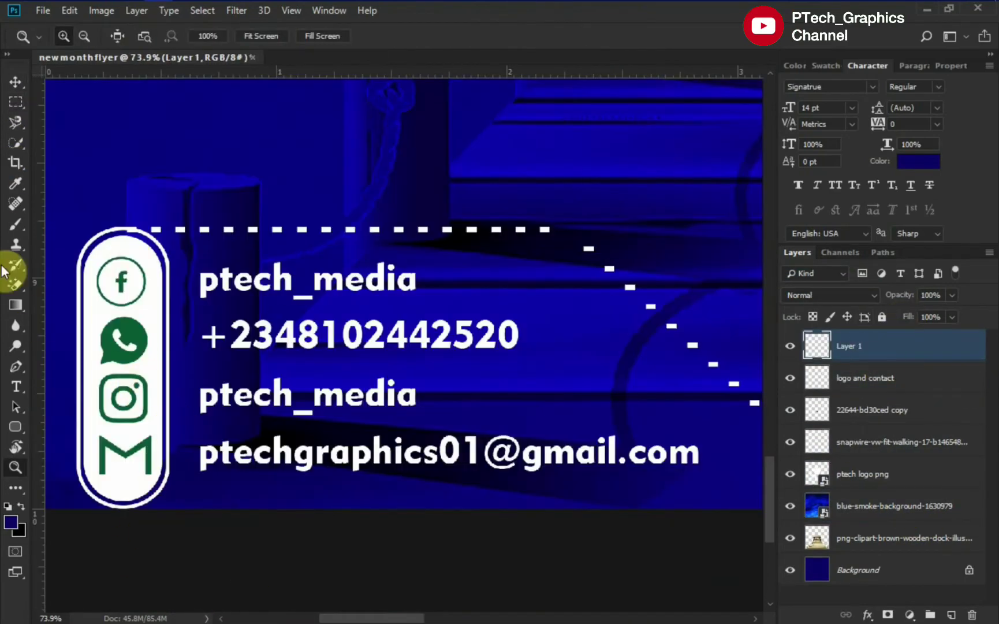
key("ctrl+0")
key("e")
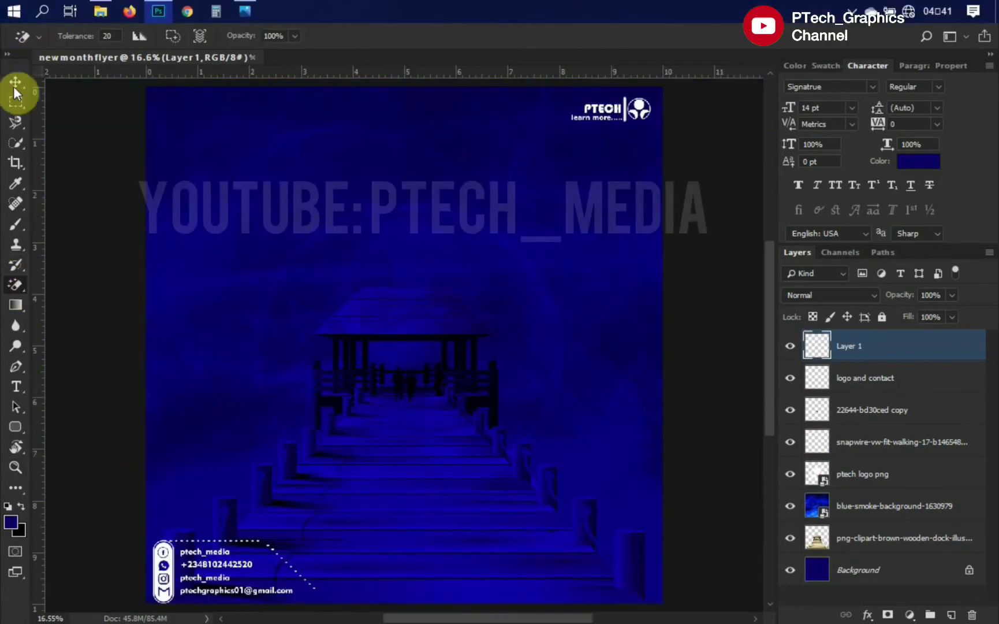
Step: Place the 3D character image on the dock, shrink it, and fade it to 30% opacity
left_click(14, 91)
left_click(100, 11)
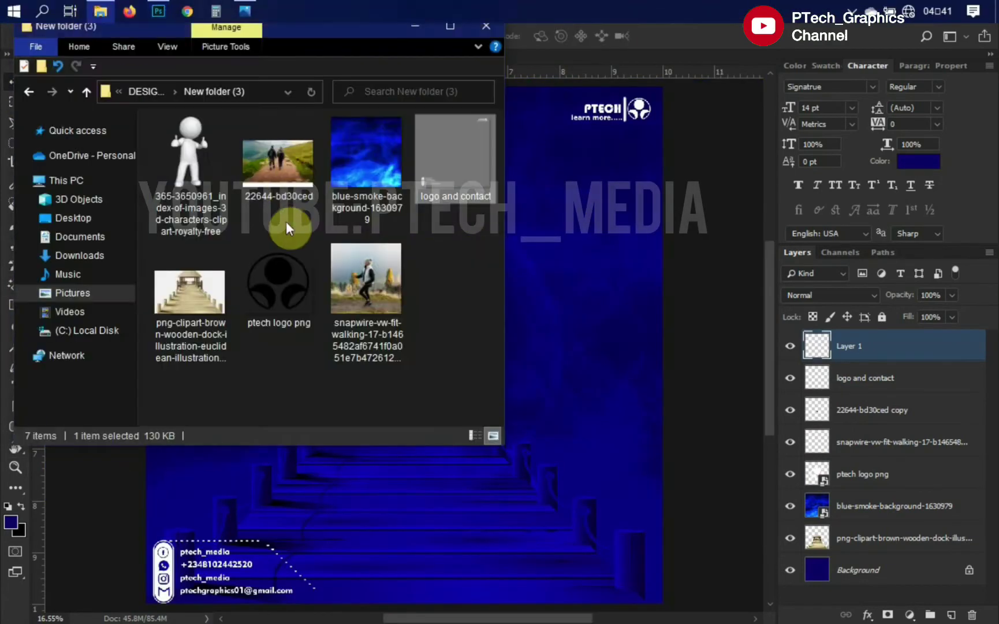
left_click_drag(205, 152, 542, 425)
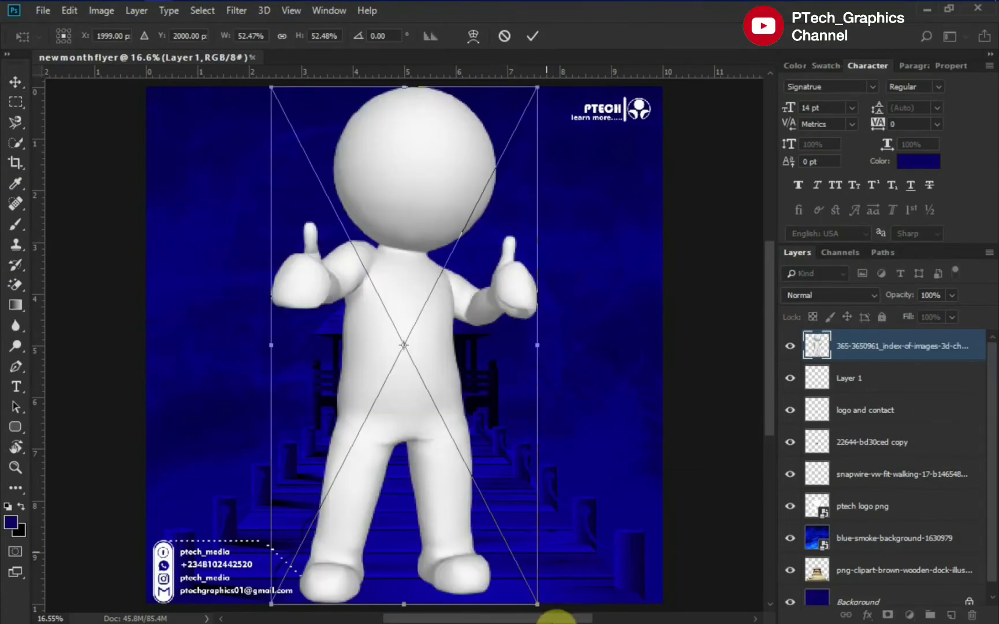
mouse_move(537, 597)
left_mouse_down()
mouse_move(458, 491)
mouse_move(413, 379)
mouse_move(449, 470)
mouse_move(477, 491)
left_mouse_up()
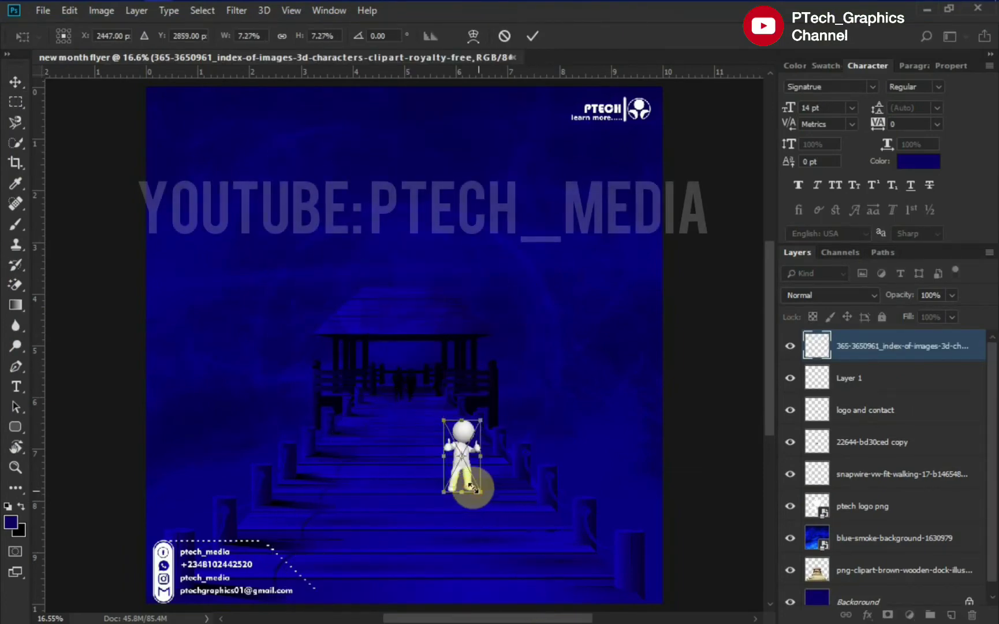
key("Return")
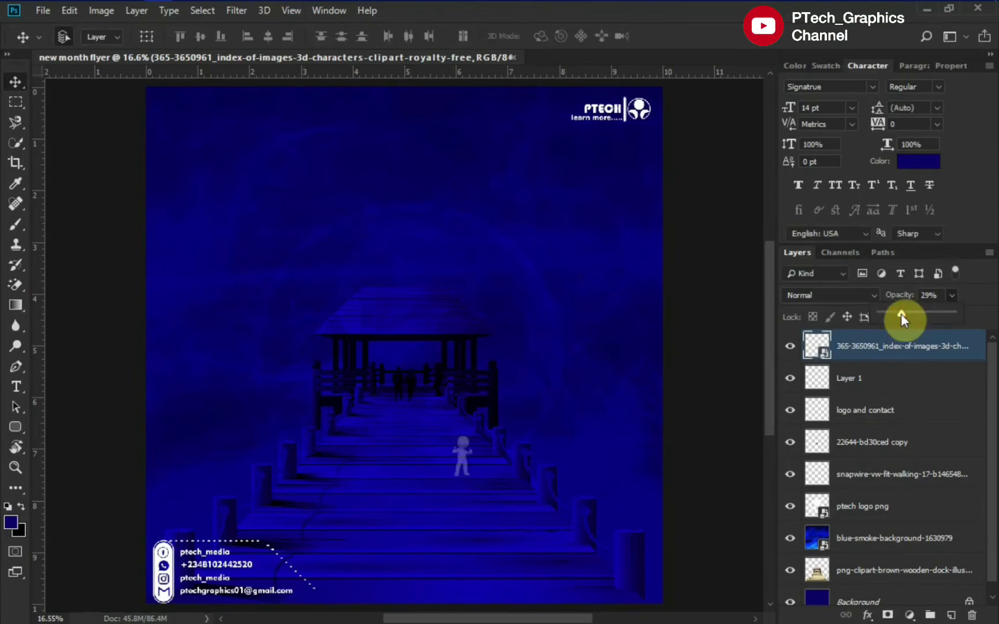
left_click_drag(900, 313, 902, 314)
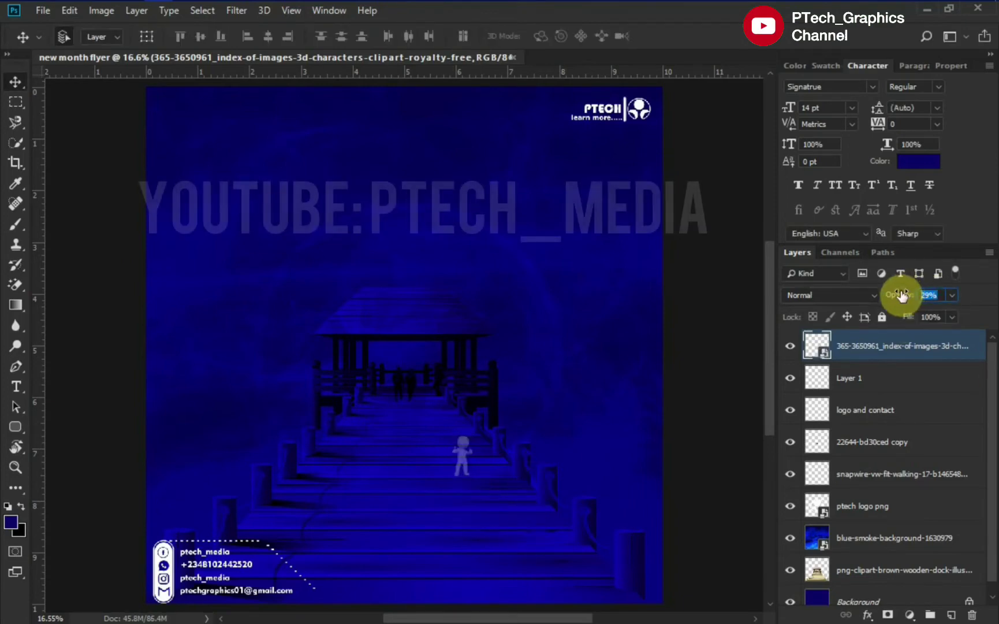
scroll(892, 460, "down", 1)
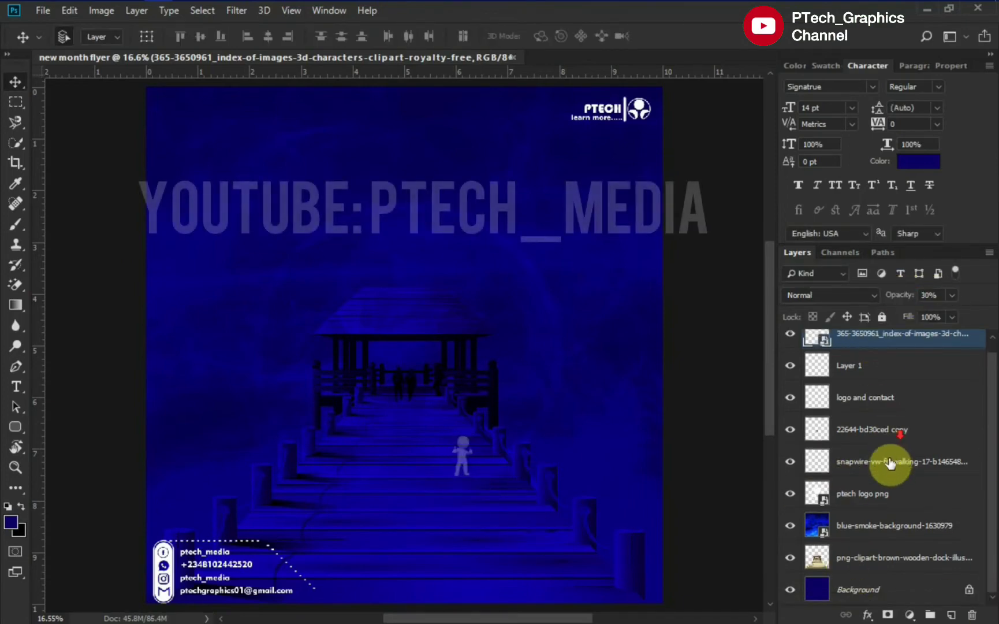
Step: Group all layers into a group named 'layer 1' and lock it
left_click(914, 555)
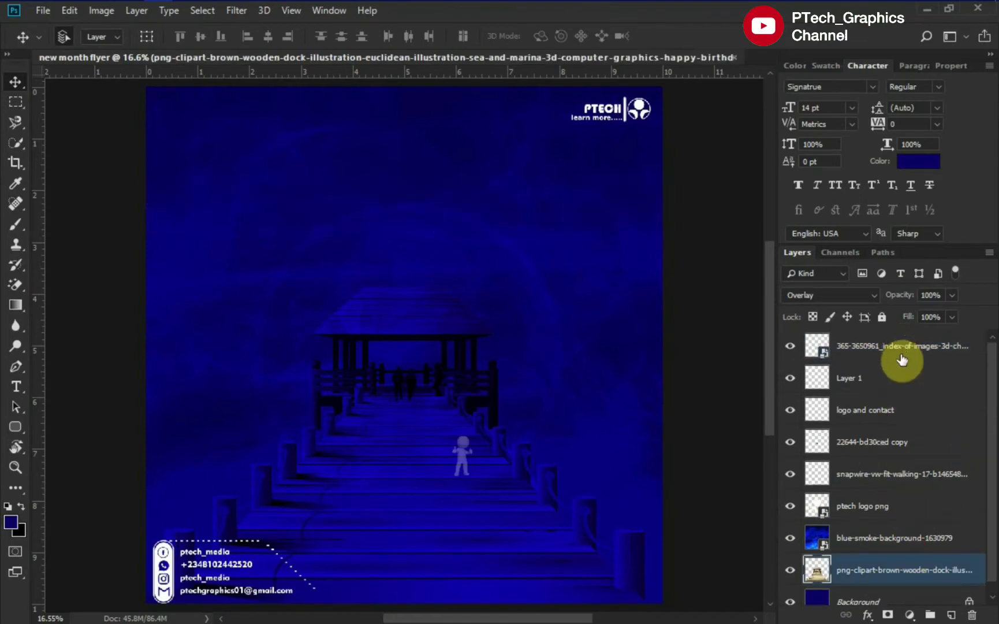
left_click(902, 359, "shift")
key("ctrl+g")
double_click(849, 341)
type("layer 1")
key("Return")
key("ctrl+slash")
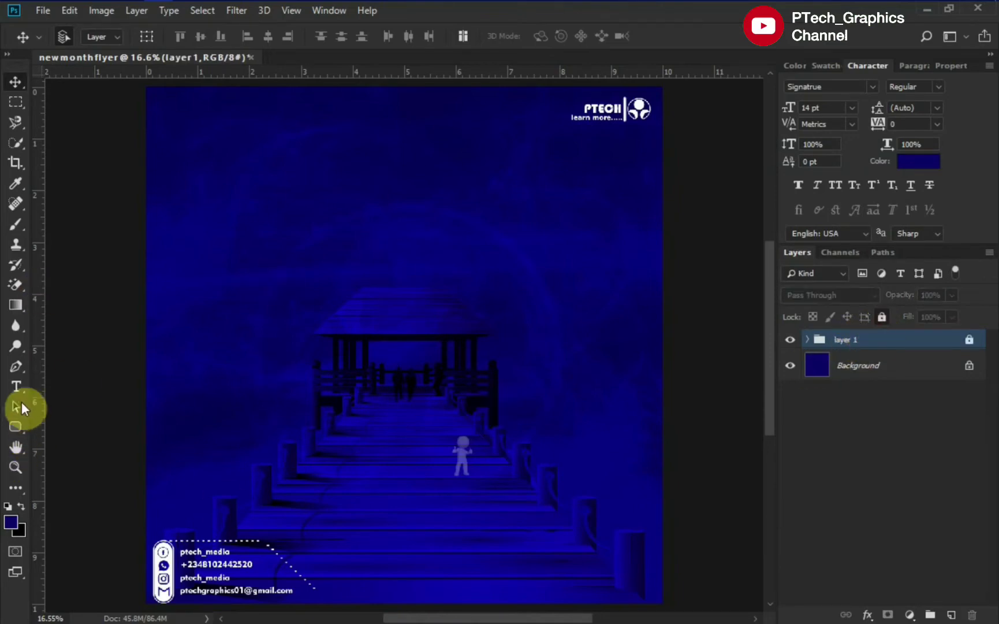
Step: Type 'Welcome' in the upper-left of the flyer and make it white
left_click(20, 394)
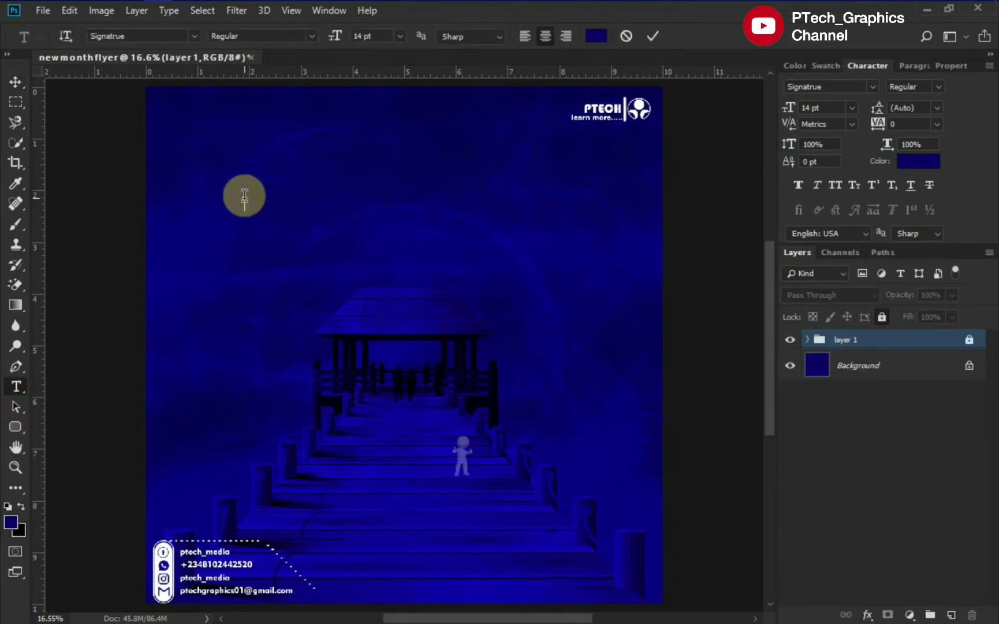
left_click(244, 196)
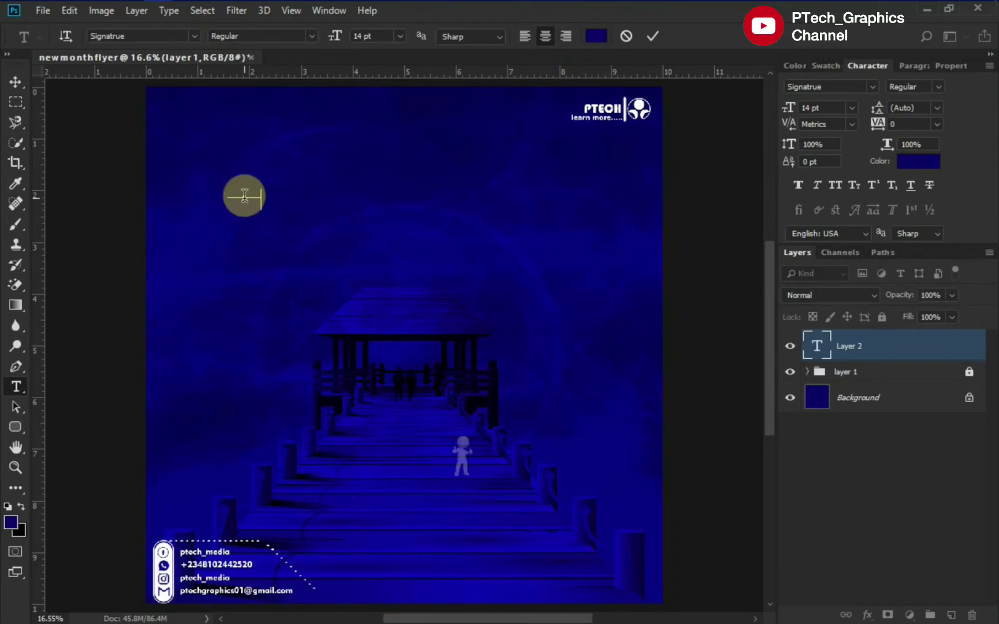
left_click(653, 35)
left_click(917, 161)
type("ffffff")
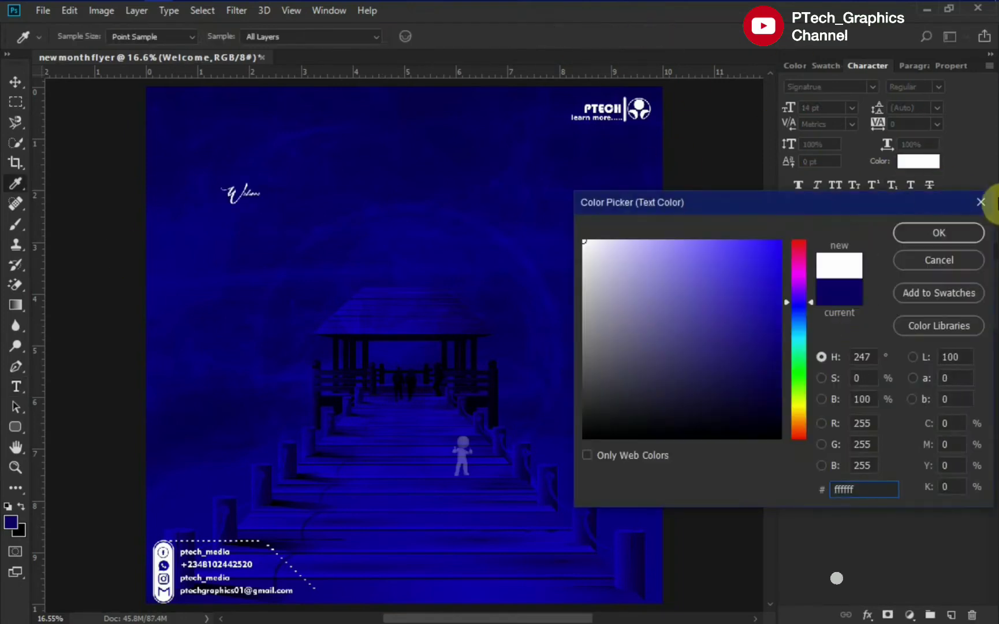
left_click(939, 232)
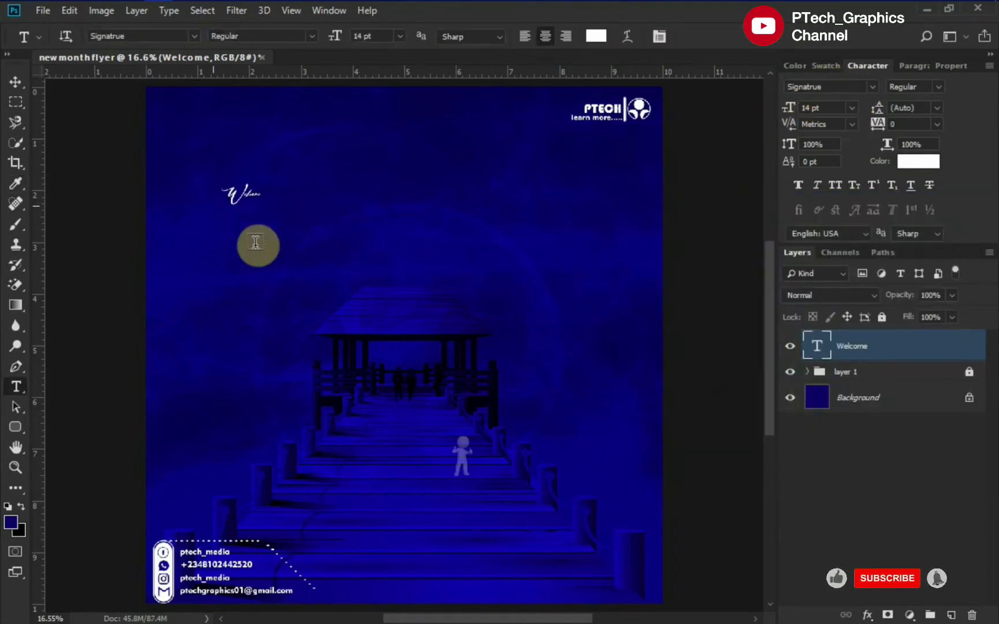
Step: Set Welcome to 72 pt and move it lower and to the right
left_click(828, 107)
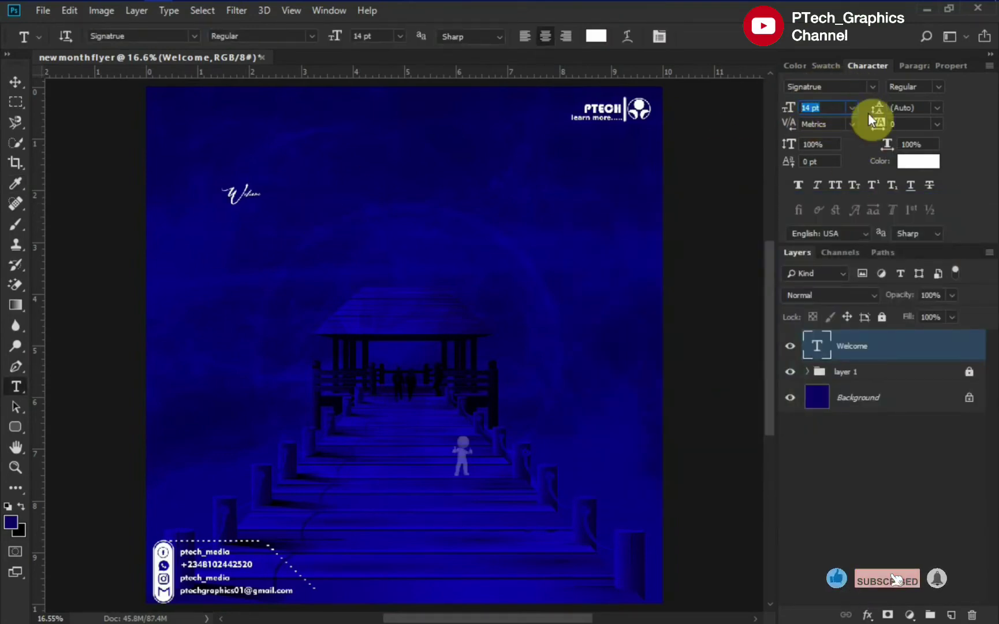
left_click(852, 108)
left_click(858, 296)
key("v")
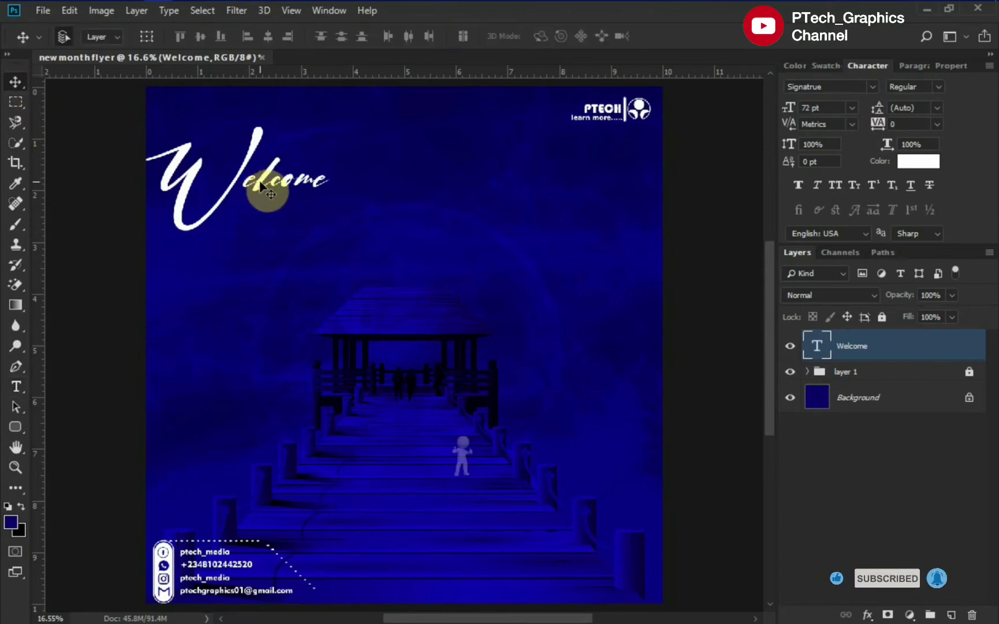
left_click_drag(262, 186, 308, 205)
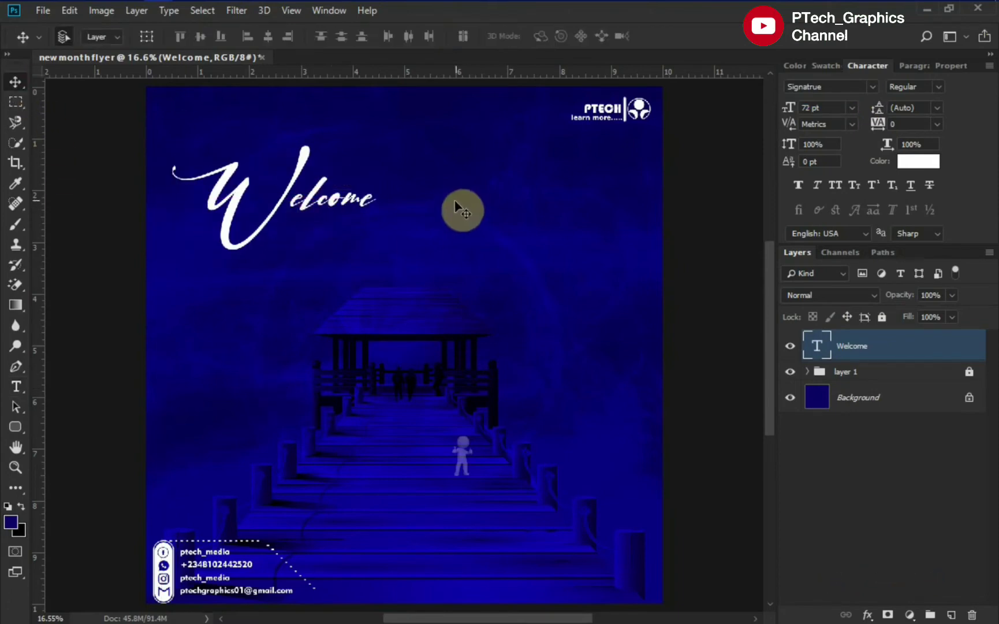
Step: Add 'to' and 'NOVEMBER' text layers below Welcome
key("t")
left_click(414, 260)
type("to")
key("ctrl+Return")
left_click(318, 329)
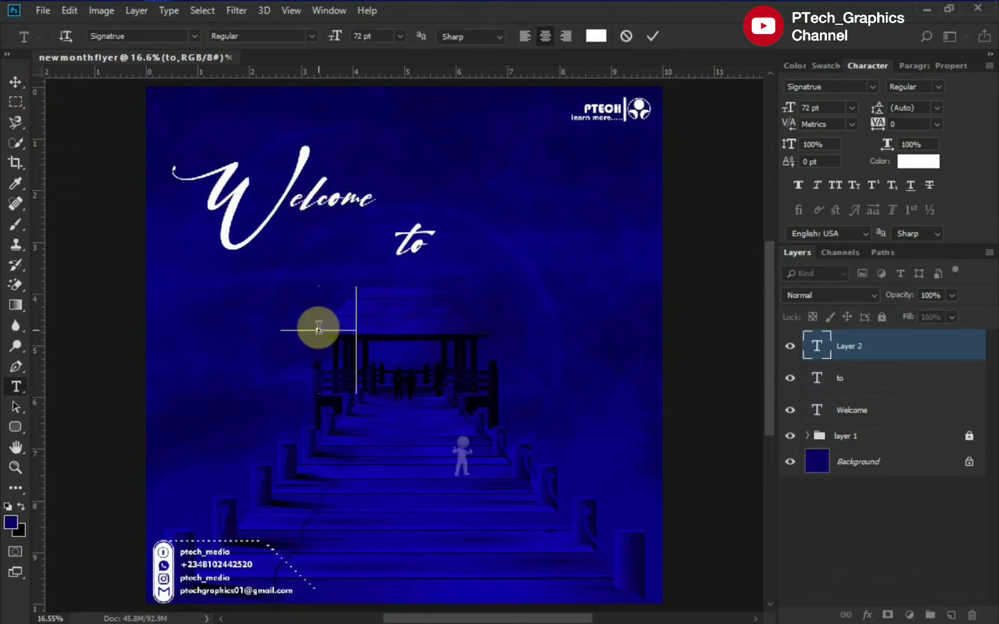
type("NOVEMBER")
left_click(655, 40)
Step: Set NOVEMBER in Acumin Variable Concept and move it up and right
left_click(847, 88)
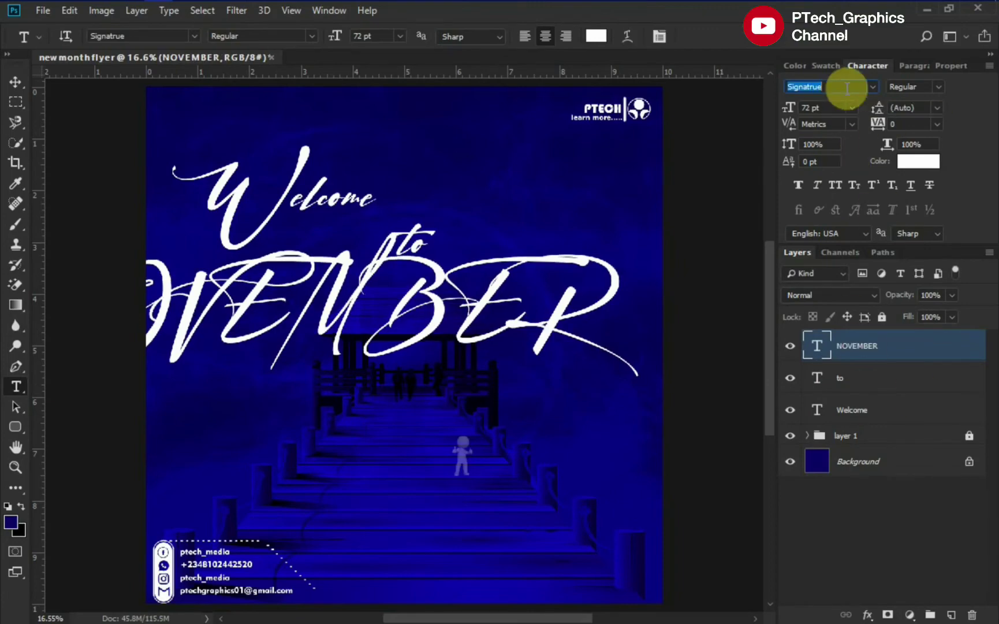
left_click(873, 87)
scroll(770, 498, "up", 10)
left_click(770, 510)
key("v")
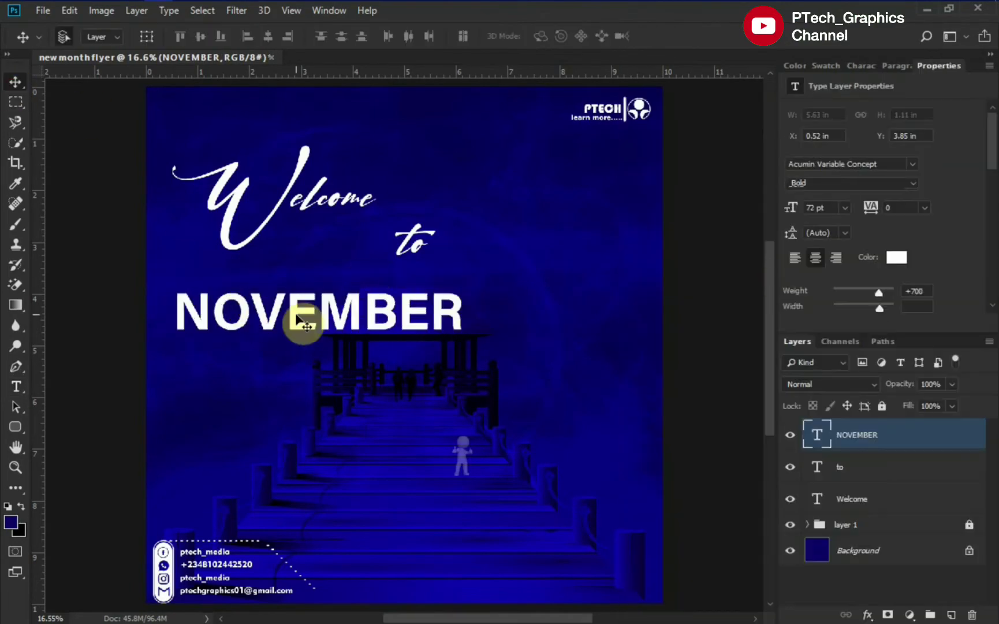
mouse_move(298, 310)
left_mouse_down()
mouse_move(408, 274)
mouse_move(381, 229)
left_mouse_up()
Step: Set 'to' in the Taken by Vultures Alternates font
left_click(412, 244)
left_click(846, 165)
left_click(750, 207)
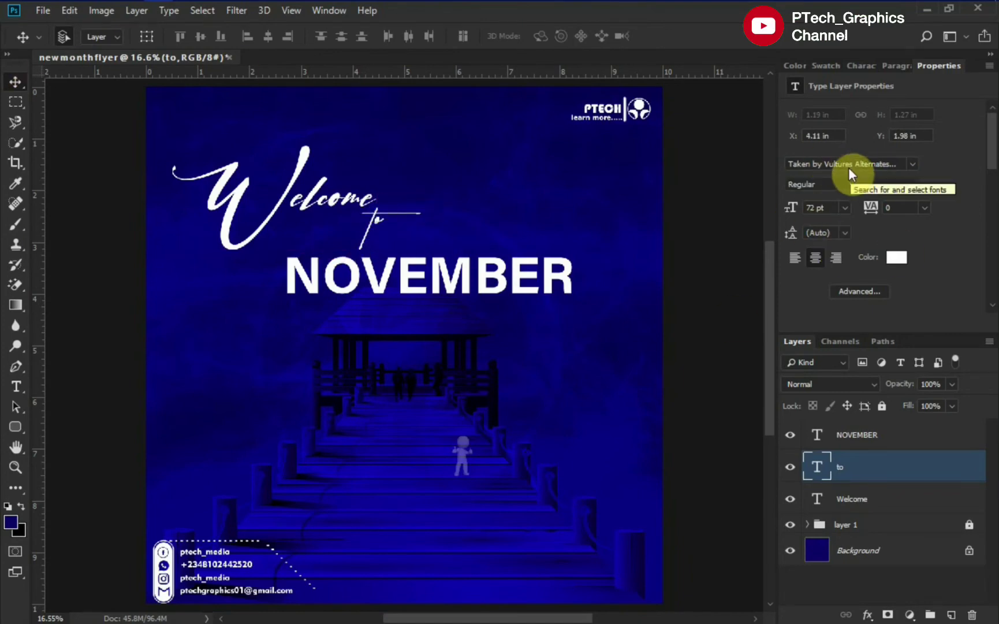
Step: Move NOVEMBER beside 'to' and make it Condensed at 85 pt
left_click(861, 65)
left_click_drag(377, 289, 435, 256)
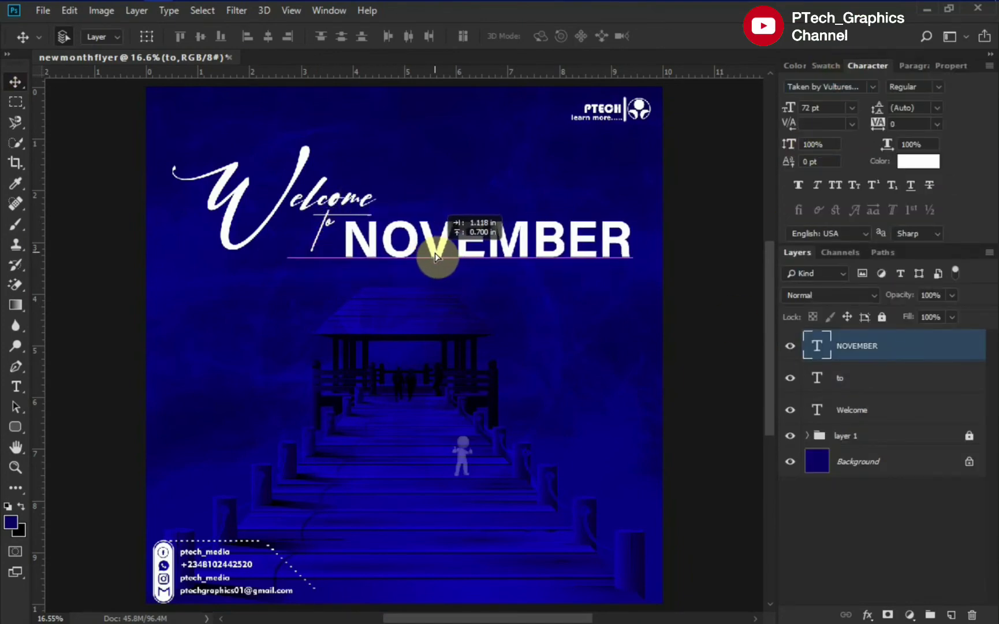
left_click(936, 88)
left_click(800, 472)
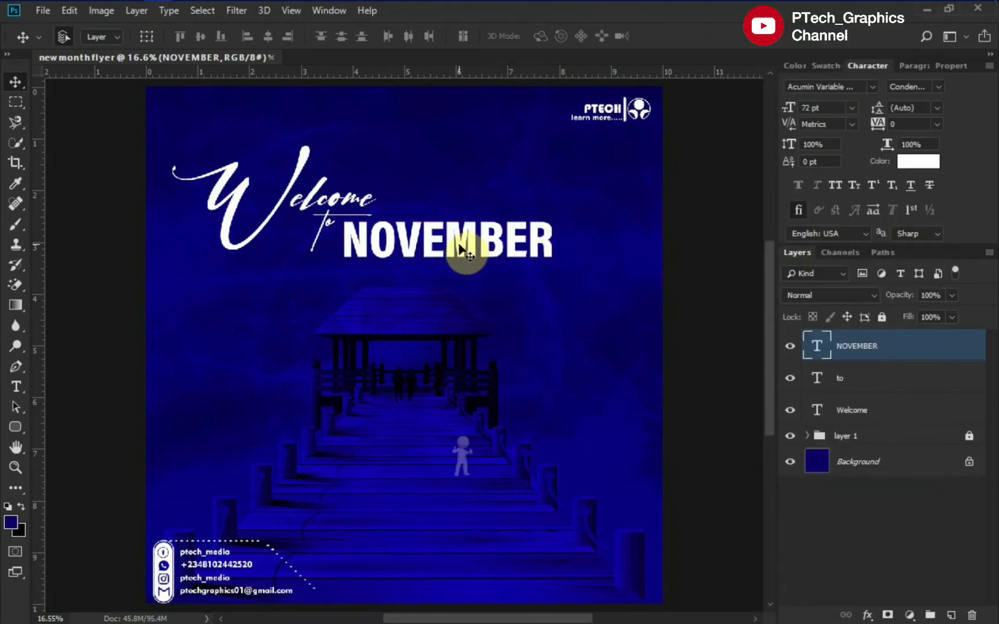
left_click(819, 107)
type("85")
key("Return")
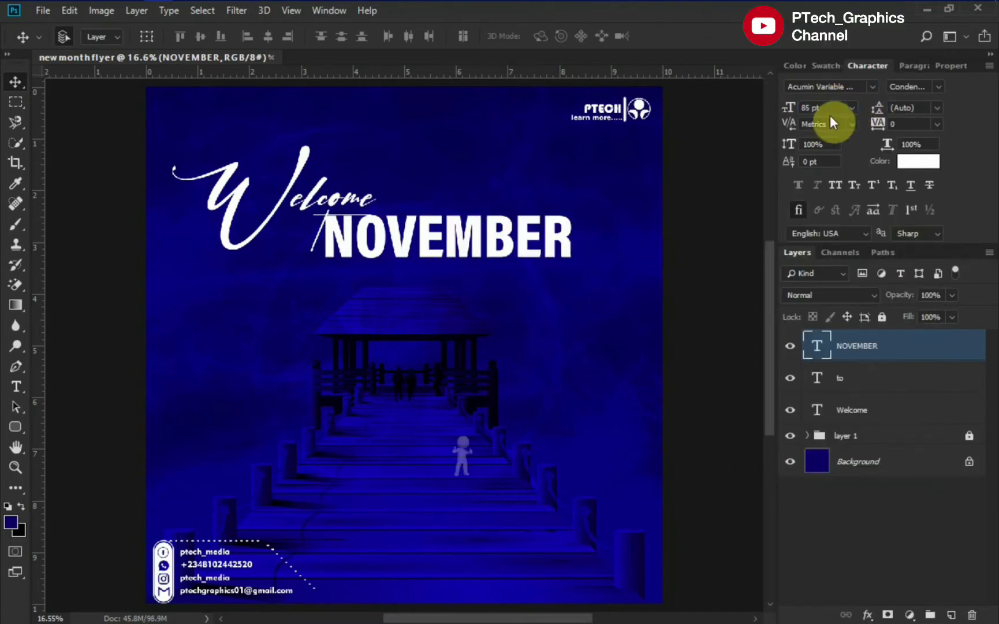
Step: Set NOVEMBER's tracking to 25, reposition it, and duplicate the layer
left_click(936, 124)
left_click(906, 251)
left_click_drag(473, 245, 469, 264)
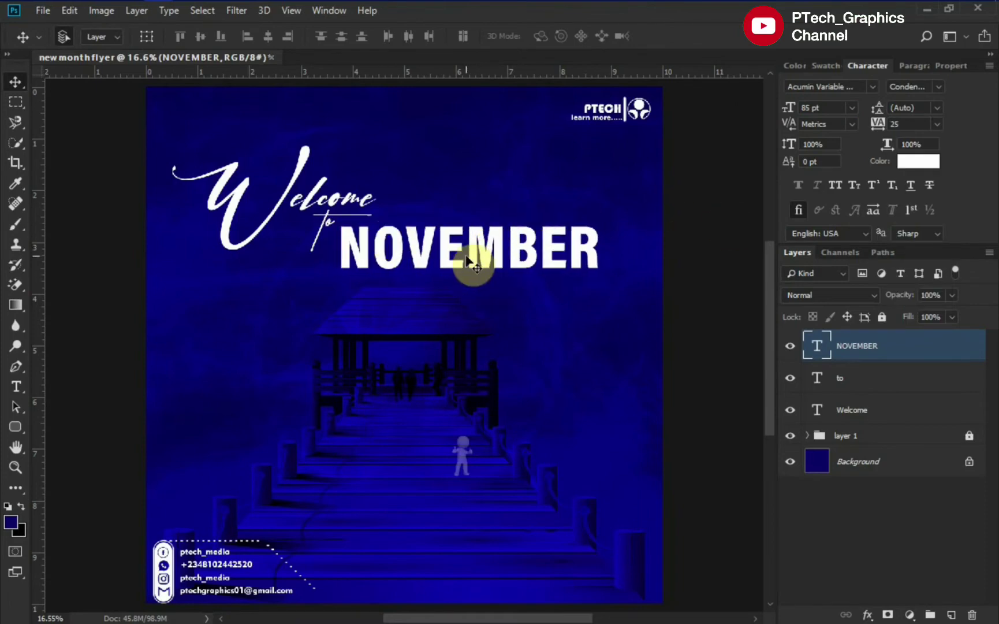
right_click(887, 346)
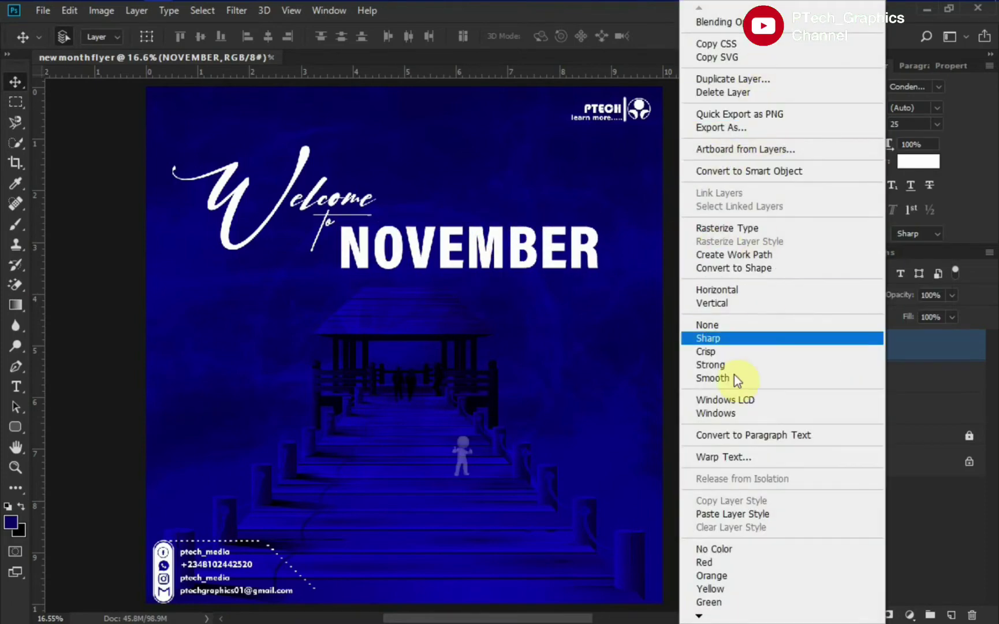
left_click(749, 78)
left_click(627, 158)
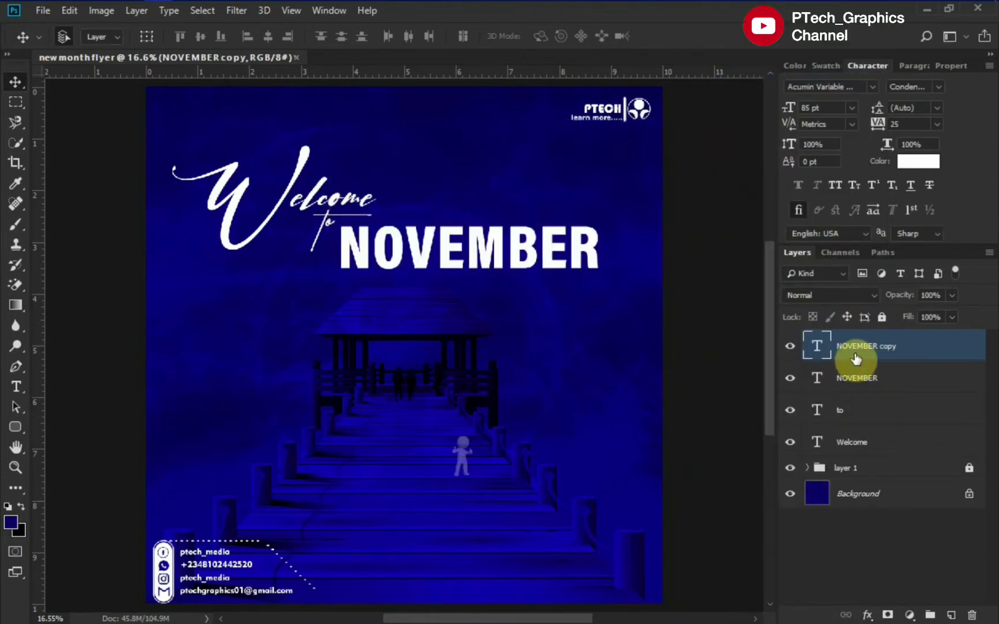
Step: Add an 11 px white Stroke to the original NOVEMBER layer
left_click(866, 377)
left_click(866, 615)
left_click(875, 493)
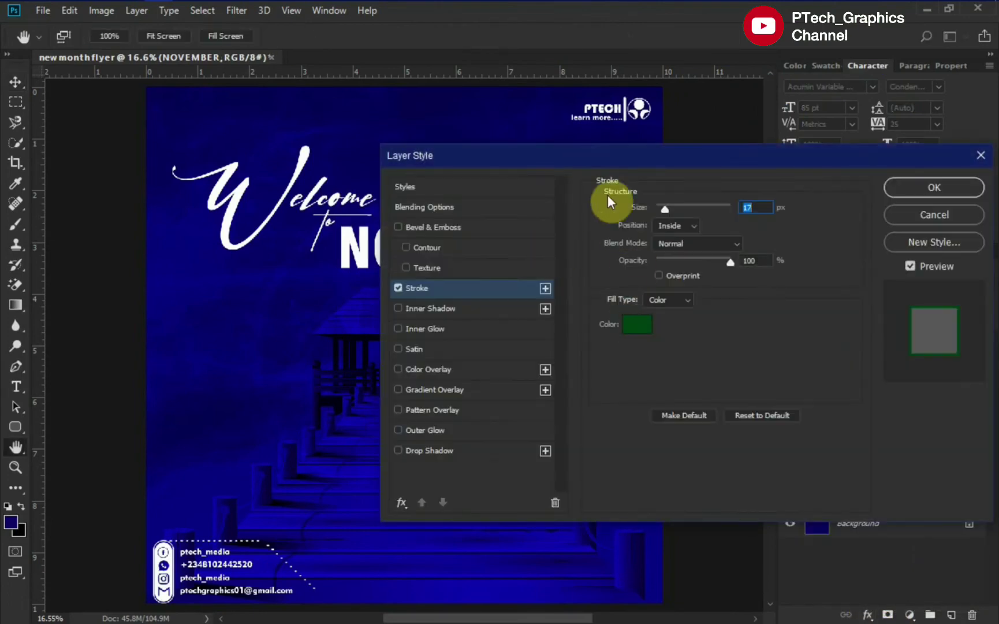
left_click_drag(624, 151, 684, 141)
left_click(697, 314)
left_click_drag(680, 294, 555, 191)
left_click(941, 232)
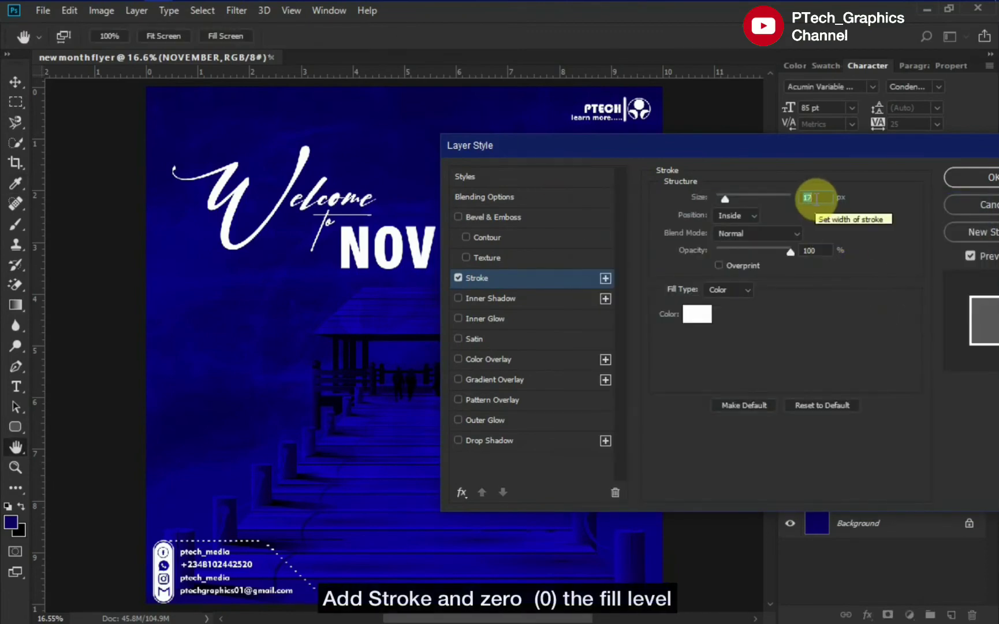
type("11")
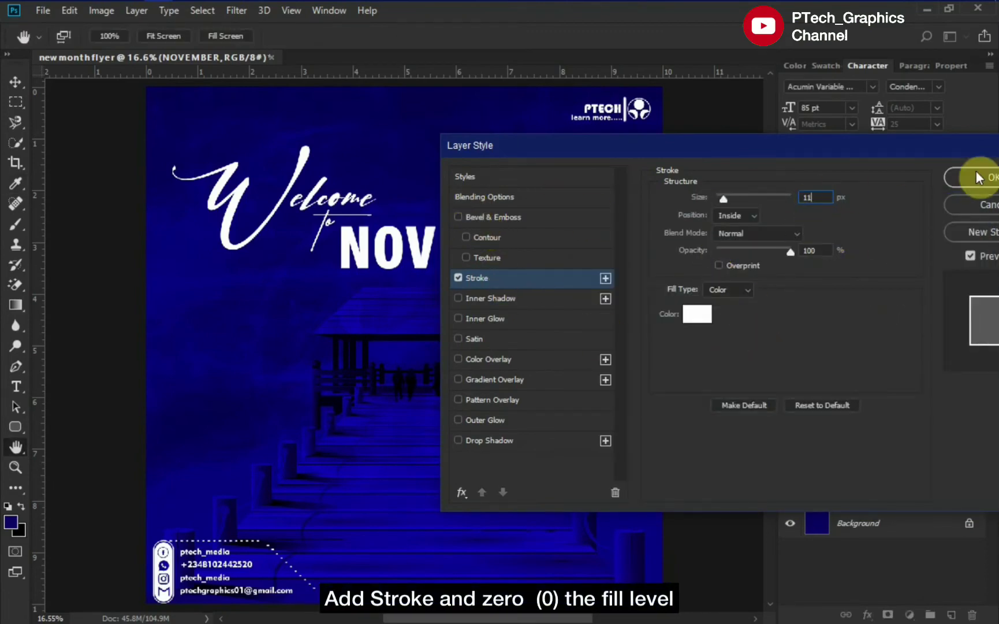
left_click(982, 177)
Step: Set that layer's Fill to 0% and offset it from the solid copy
left_click(952, 317)
left_click_drag(941, 335, 823, 341)
left_click(873, 385)
left_click_drag(585, 265, 591, 264)
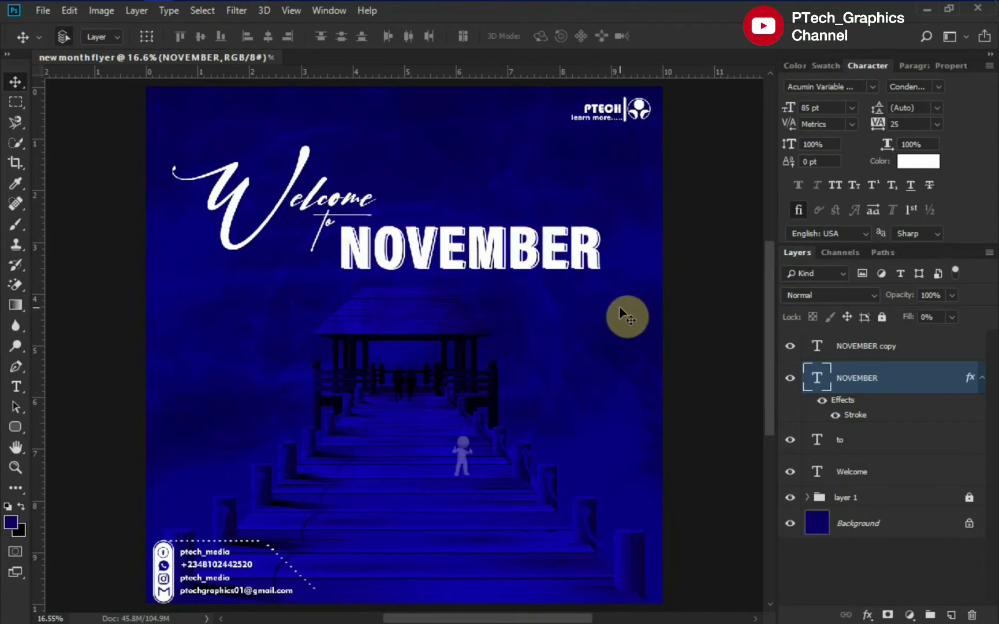
left_click_drag(892, 101, 890, 128)
Step: Widen NOVEMBER's tracking to 30 and pick the Type tool
left_click(894, 125)
type("30")
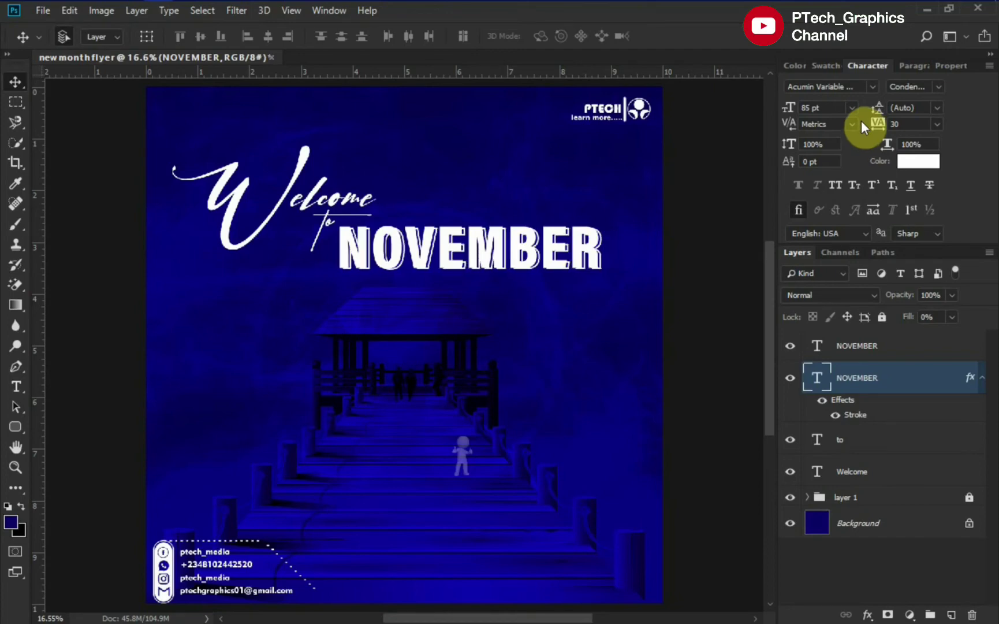
left_click(26, 382)
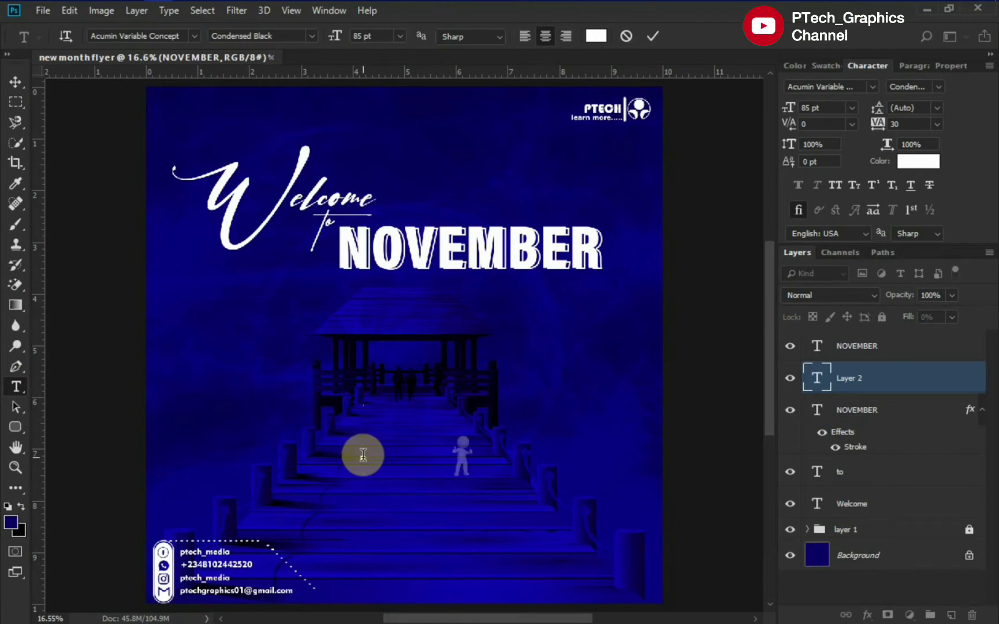
Step: Enter the three-line greeting paragraph in a small text size
left_click(790, 111)
type("2")
key("Return")
type("Let this new month bring great miracles, new visions")
key("Return")
type("and greater blessings for you")
key("Return")
type("and your beloved ones.")
key("ctrl+Return")
Step: Position the greeting paragraph centred on the dock below the pavilion
key("v")
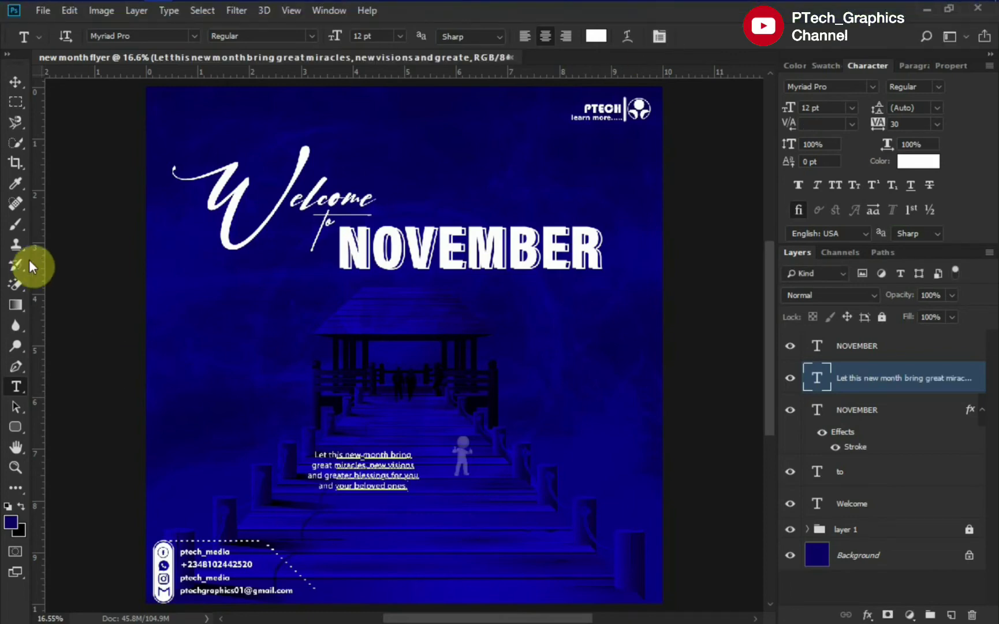
left_click_drag(393, 473, 433, 474)
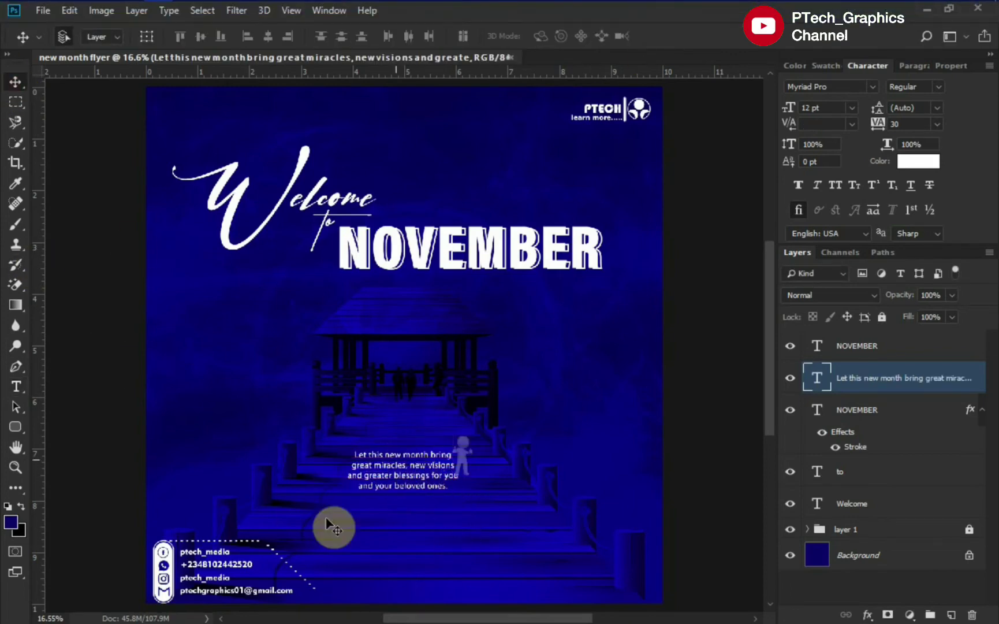
left_click_drag(368, 383, 393, 479)
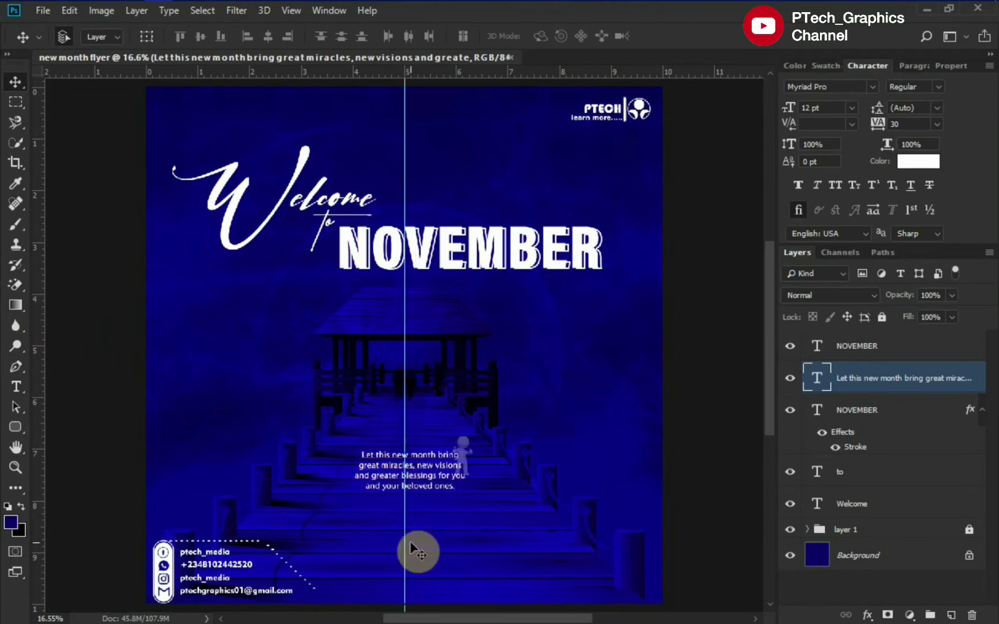
left_click_drag(388, 428, 39, 366)
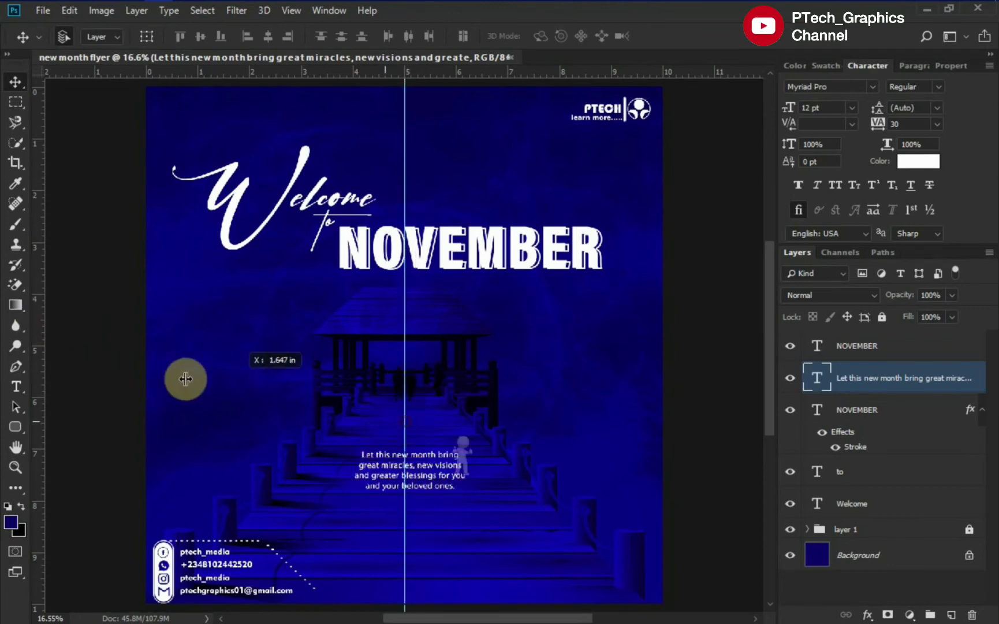
left_click(462, 445)
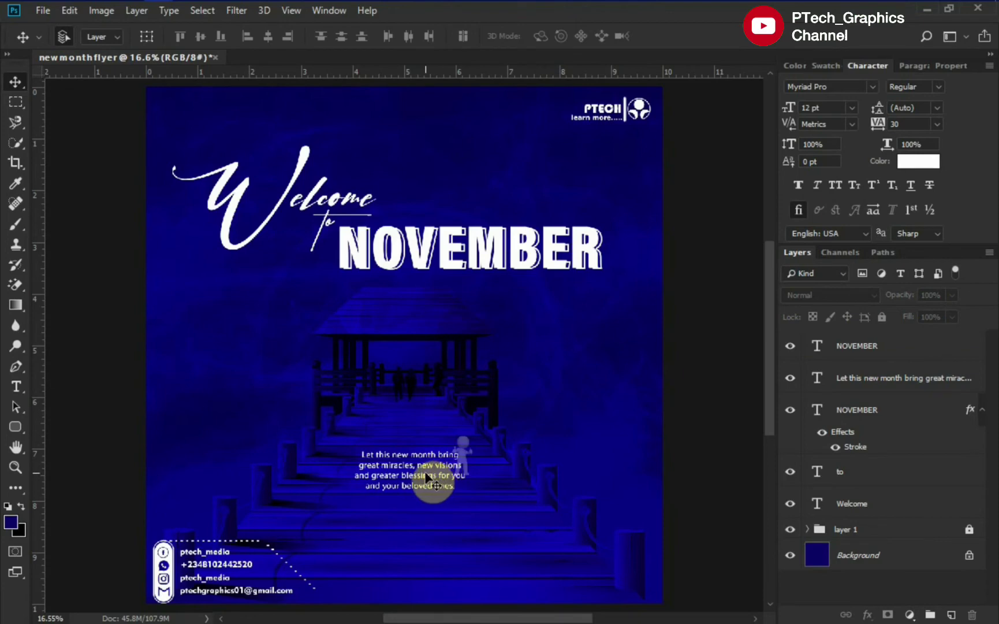
left_click_drag(428, 477, 419, 456)
left_click_drag(457, 486, 457, 486)
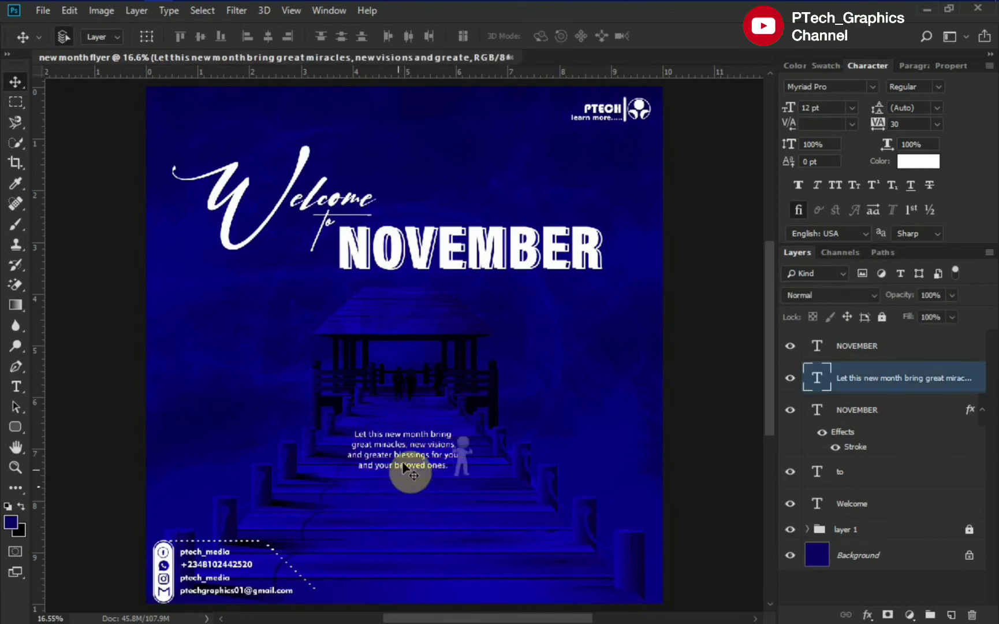
key("t")
Step: Add 'Amen' below the paragraph in the Signature font at 12 pt
left_click(450, 508)
type("Amen")
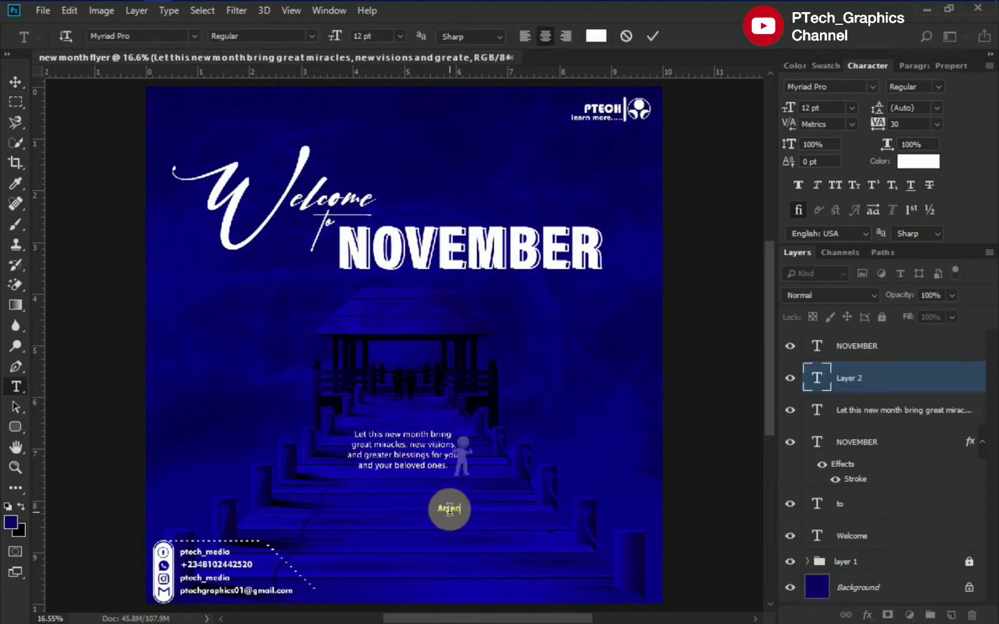
left_click(653, 35)
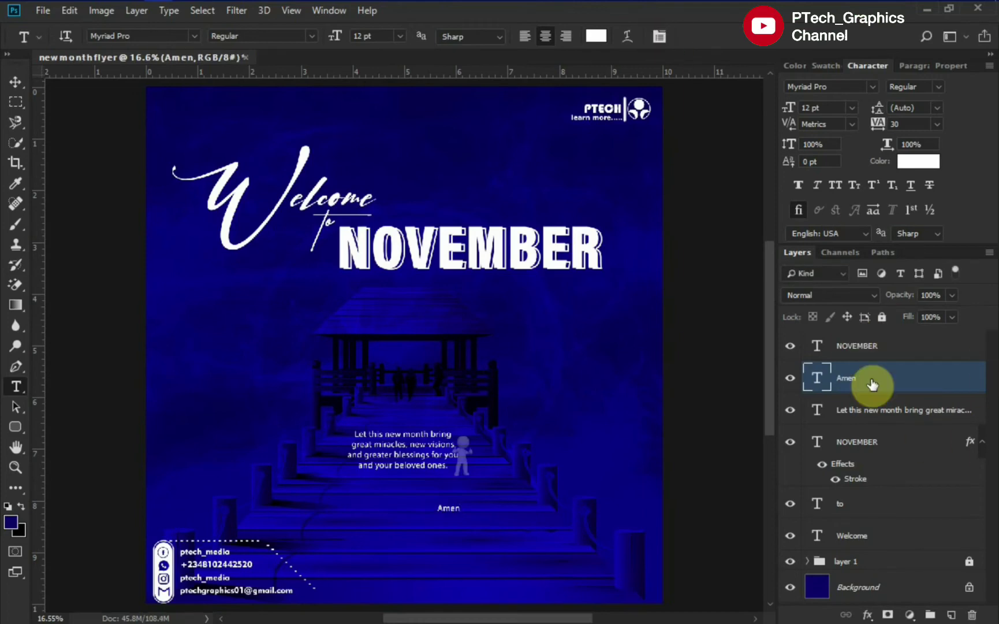
left_click_drag(858, 345, 866, 425)
left_click(866, 357)
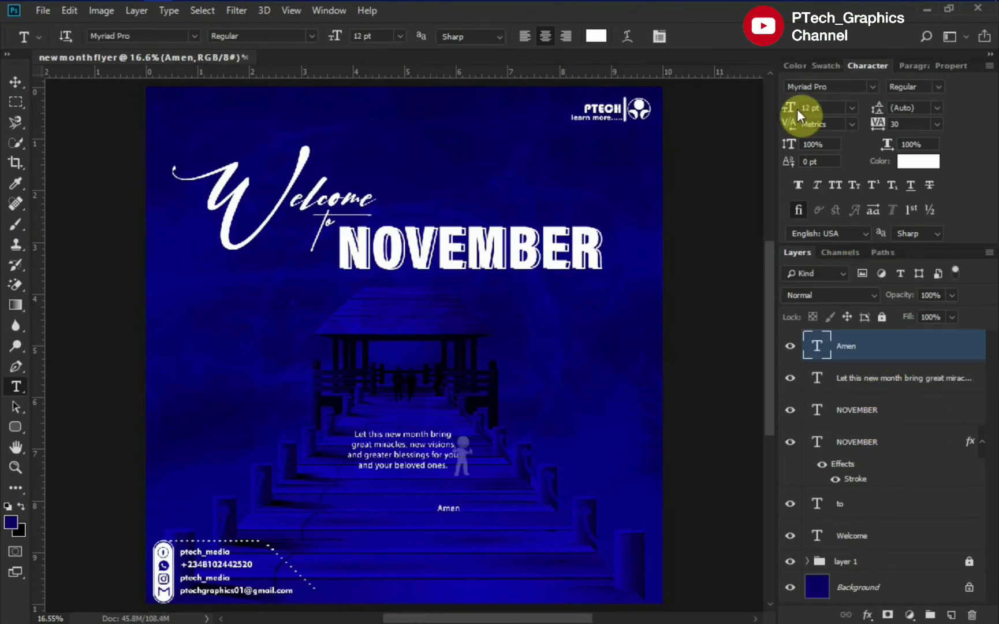
left_click(828, 87)
left_click(406, 503)
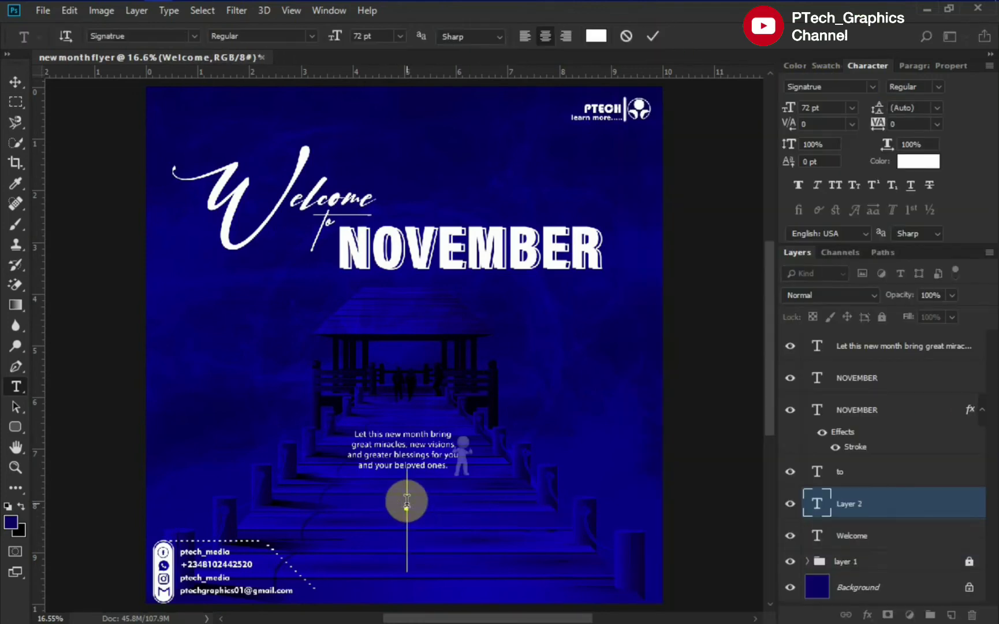
type("Amen")
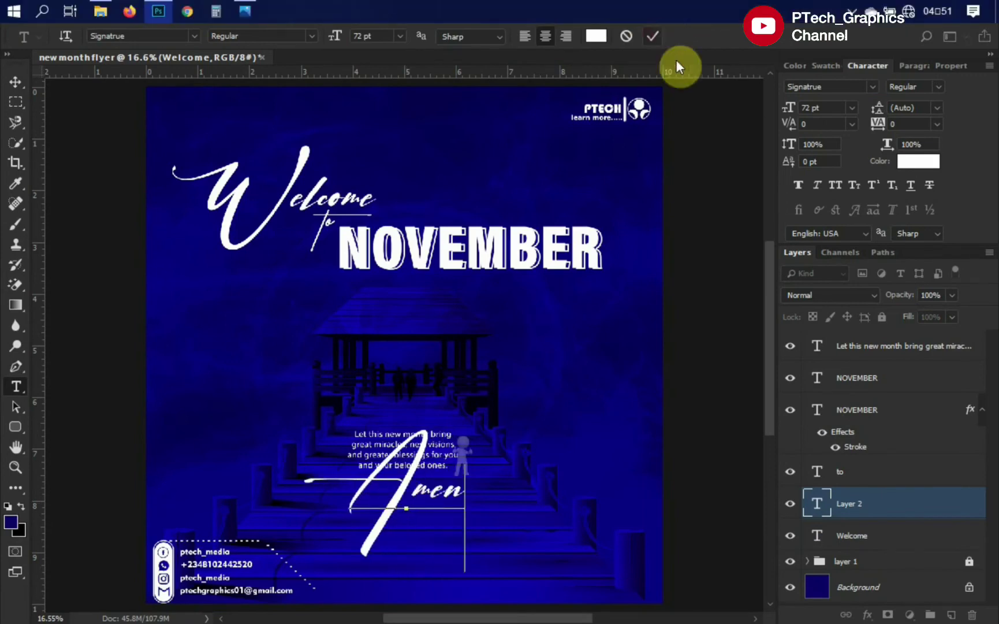
key("ctrl+Return")
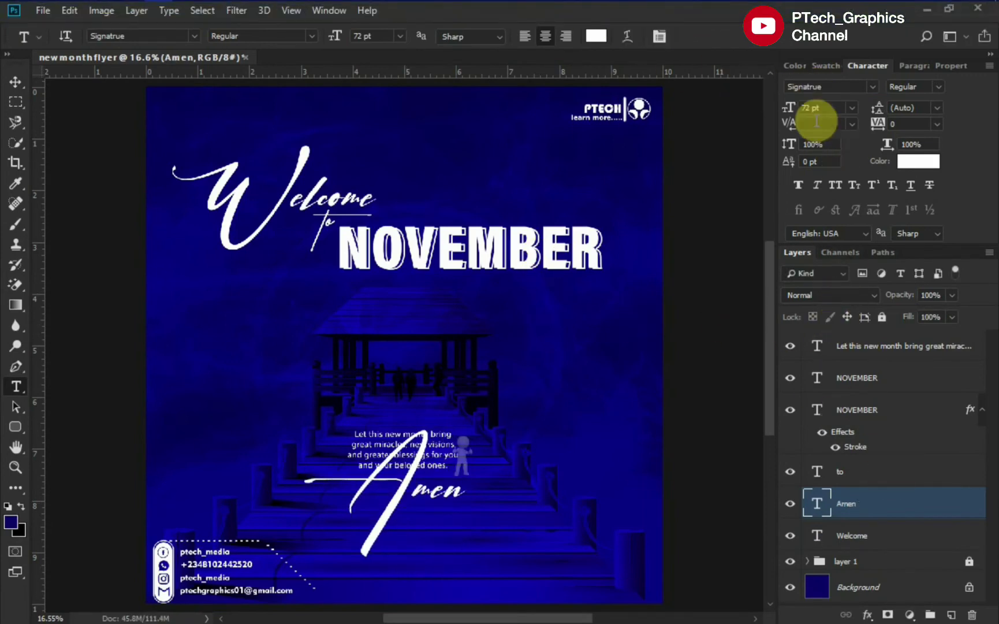
type("12")
key("Return")
Step: Place Amen under the paragraph's lower right, adjusting the paragraph slightly
left_click(15, 81)
left_click_drag(408, 507, 466, 490)
left_click_drag(415, 458, 406, 468)
left_click_drag(461, 485, 453, 479)
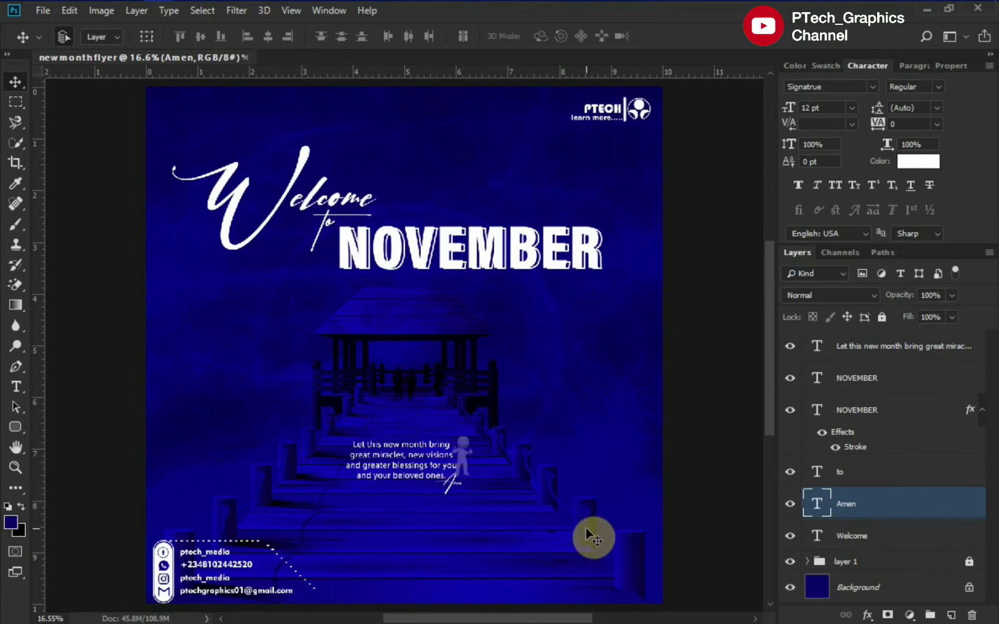
Step: Give Welcome a Drop Shadow: 55% opacity, 133° angle, distance 37, size 38
left_click(883, 540)
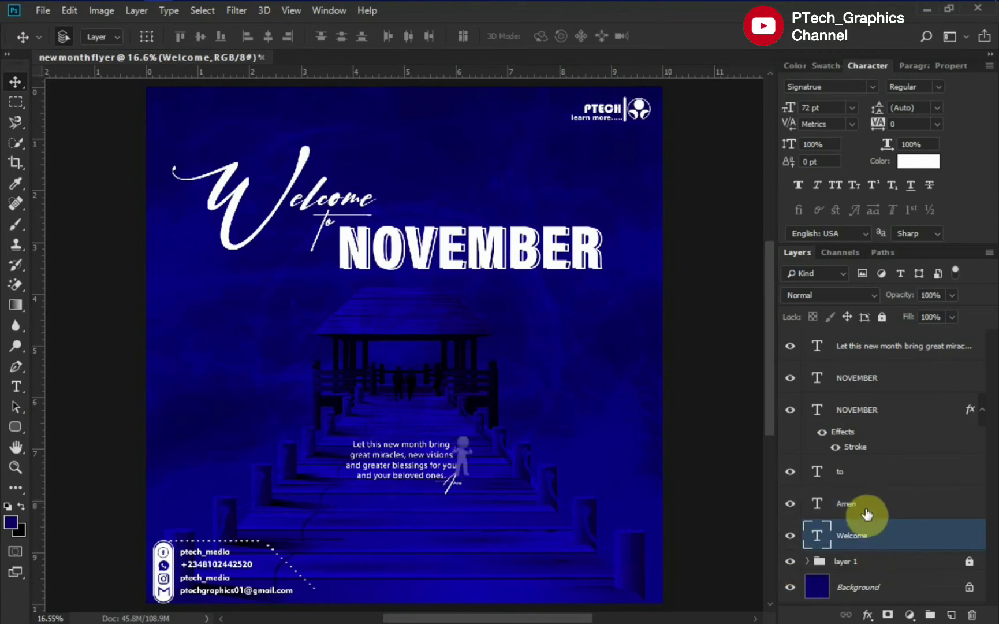
left_click(866, 615)
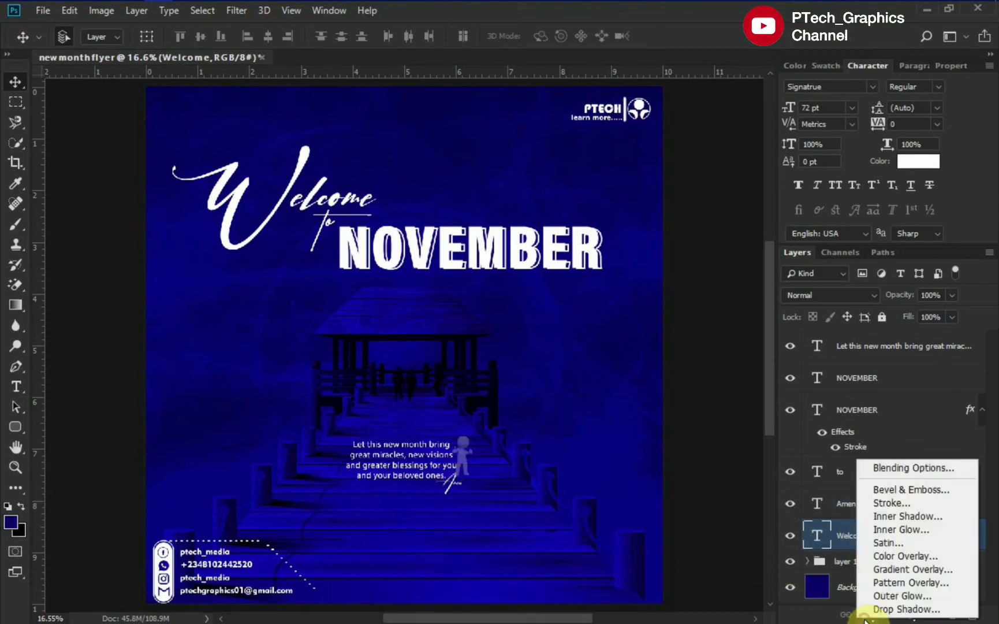
left_click(905, 609)
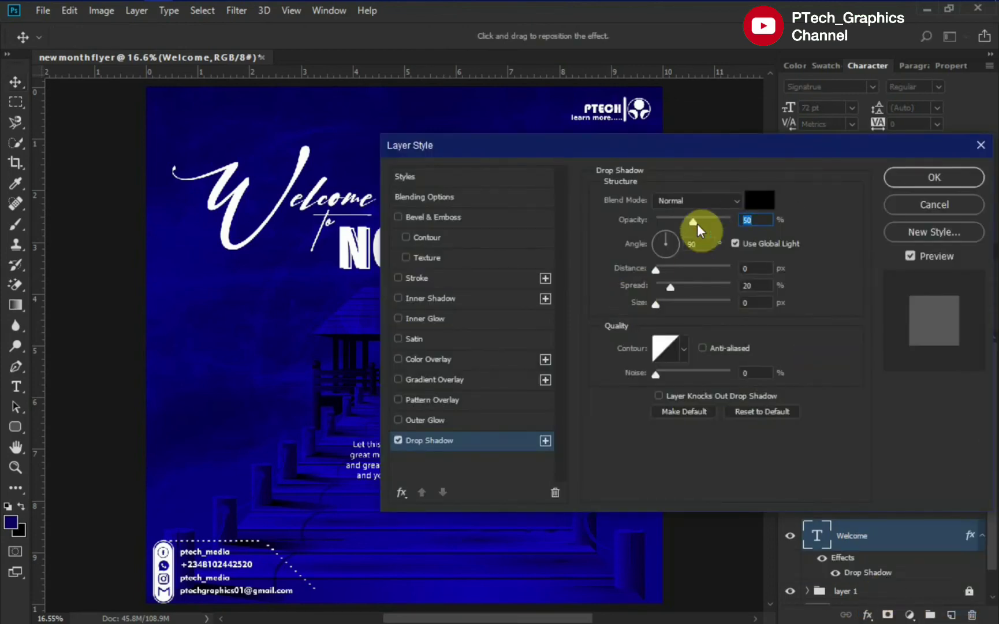
type("55")
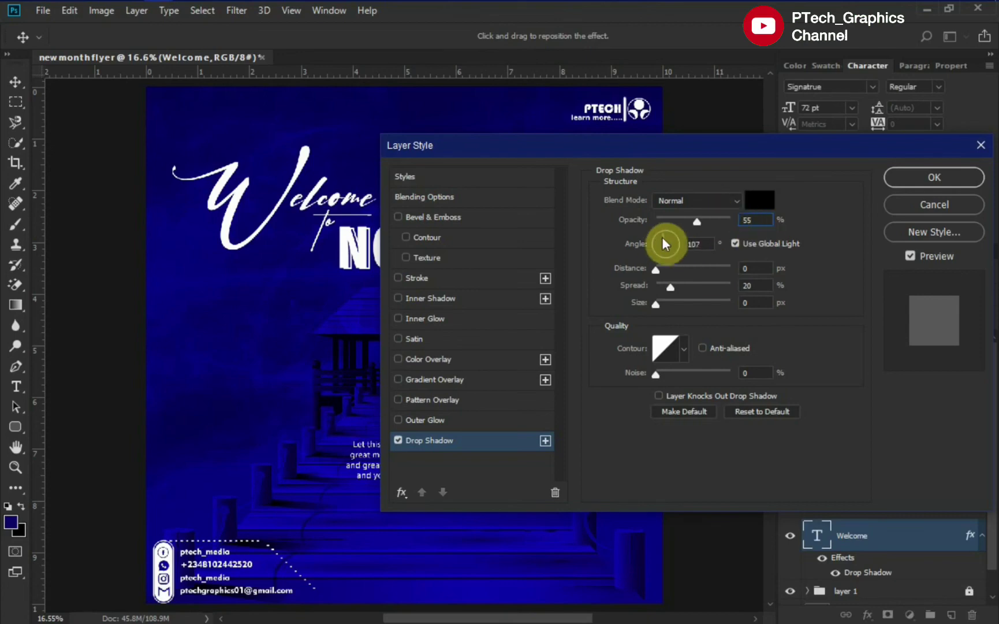
left_click(661, 239)
type("38")
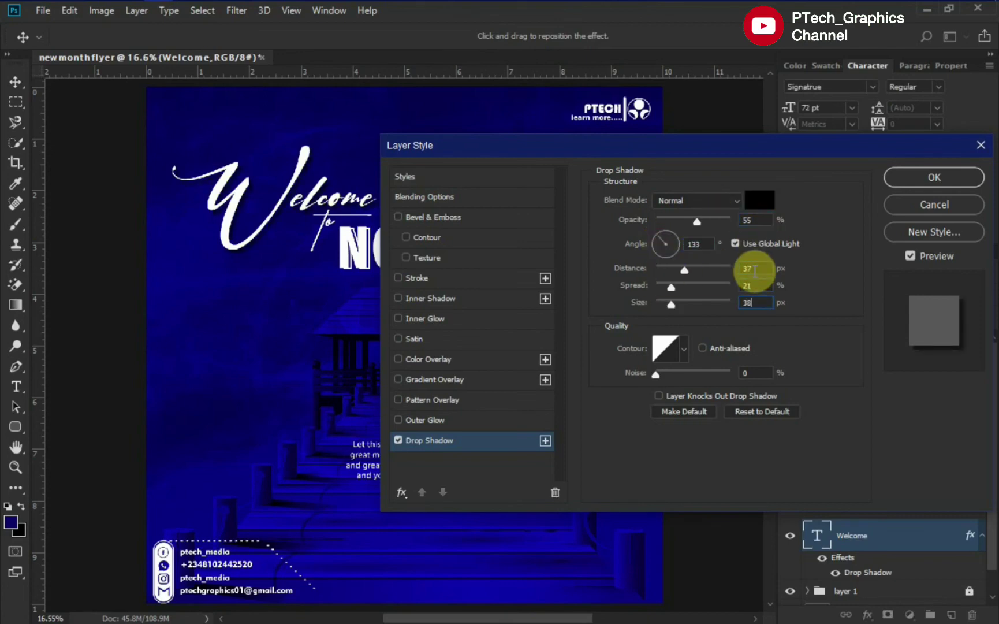
key("Return")
Step: Select all the text layers and group them as 'text'
left_click(328, 224)
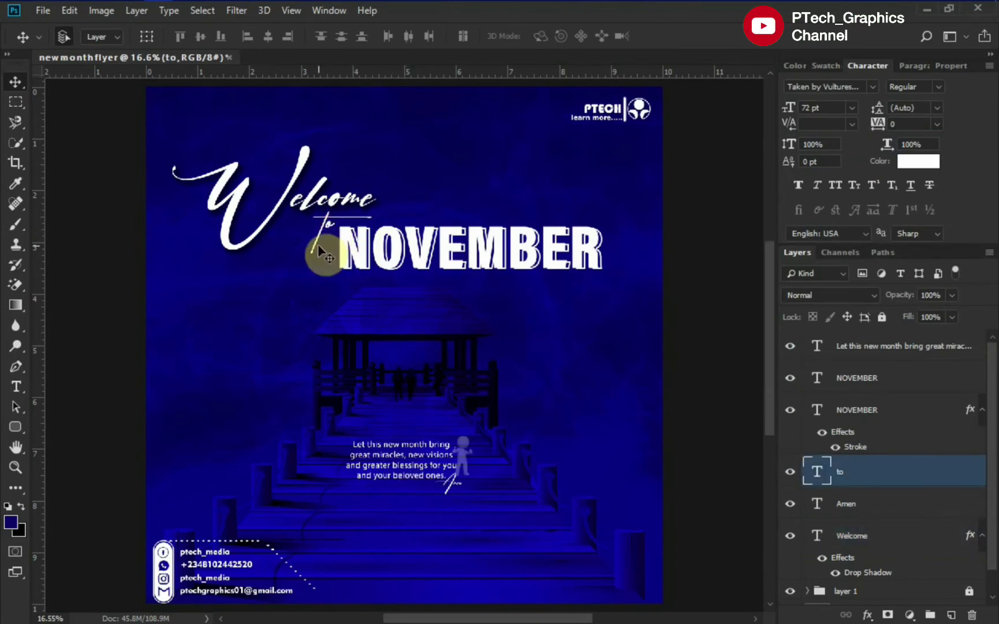
left_click(941, 348)
scroll(903, 514, "down", 1)
left_click(903, 508, "shift")
key("ctrl+g")
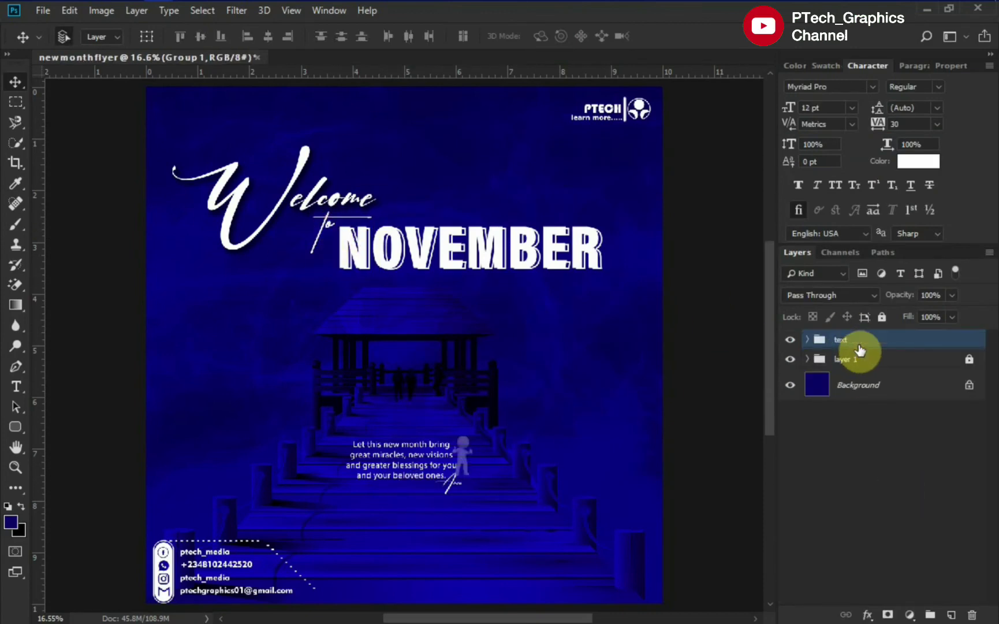
Step: Set the outlined NOVEMBER layer's Fill to 0% and collapse the groups
left_click(858, 357)
left_click(461, 448, "ctrl")
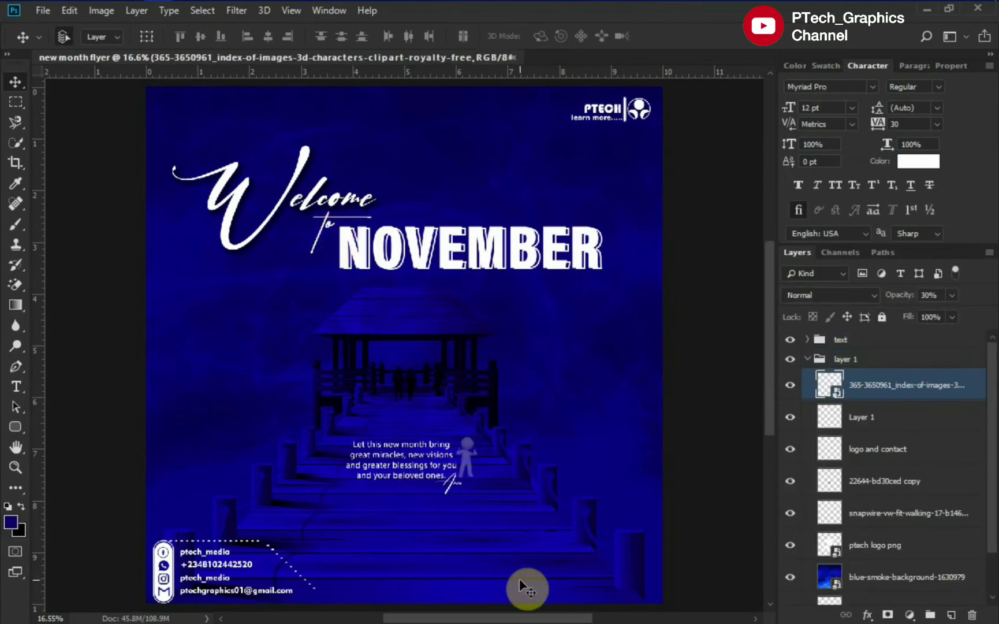
left_click(819, 358)
left_click(596, 257, "ctrl")
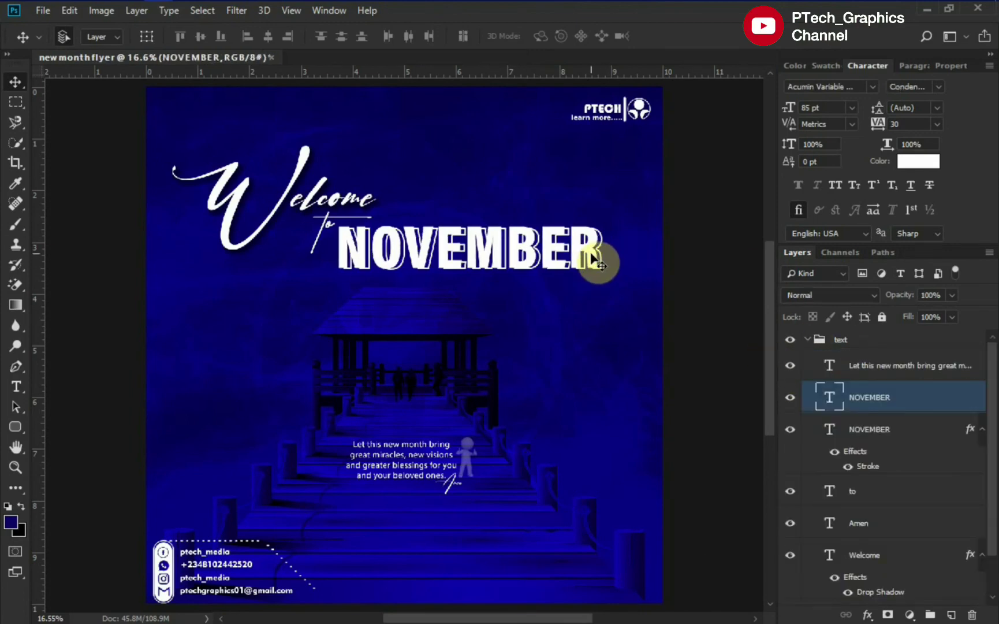
left_click(858, 429)
key("shift+0")
left_click(808, 339)
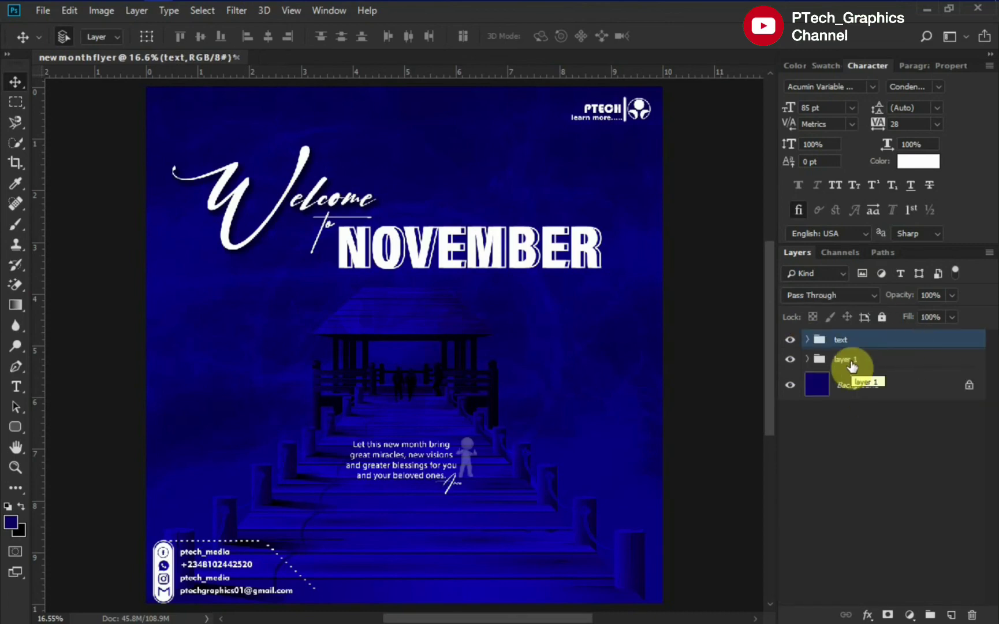
left_click(42, 11)
Step: Save the flyer as a JPEG named 'new month flyer'
left_click(111, 185)
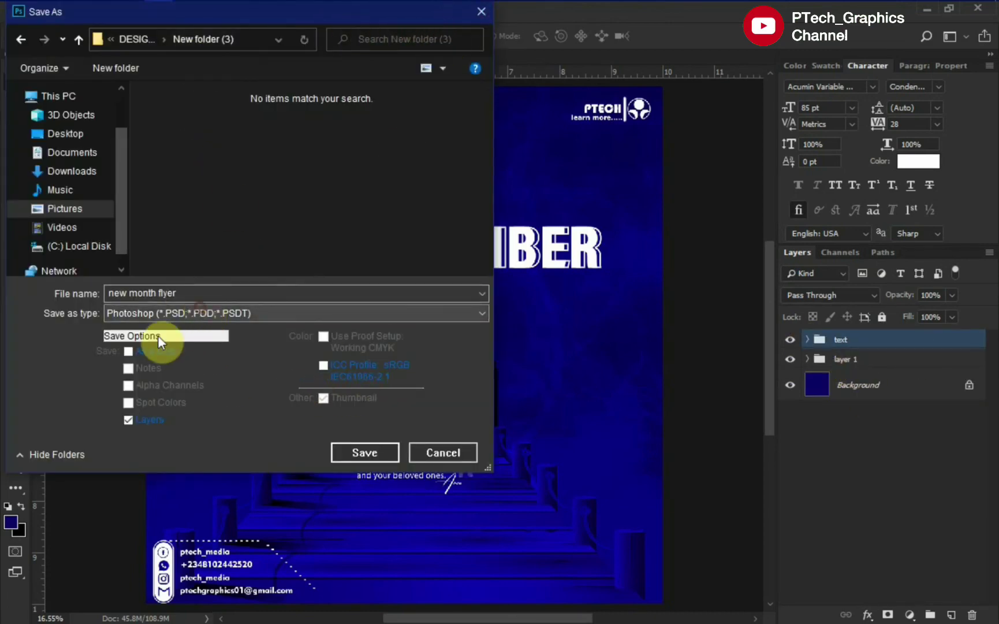
left_click(180, 312)
left_click(172, 434)
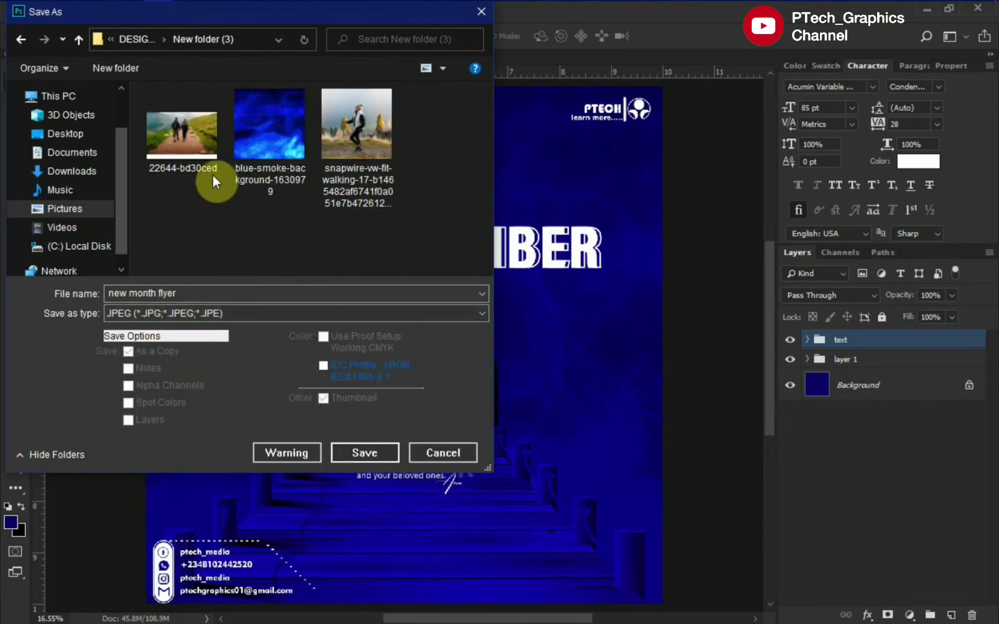
left_click(362, 452)
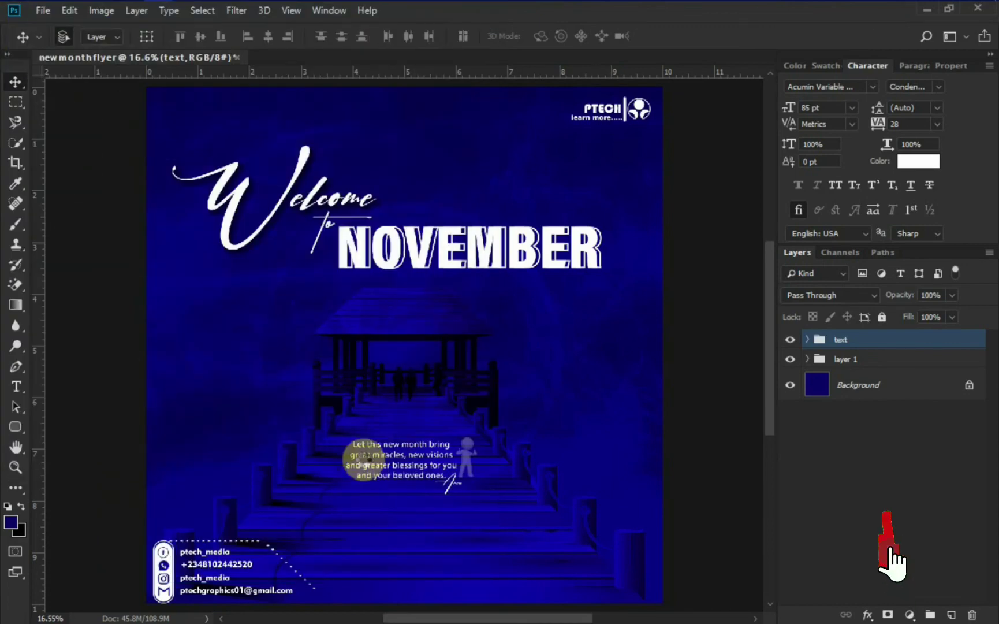
left_click(584, 143)
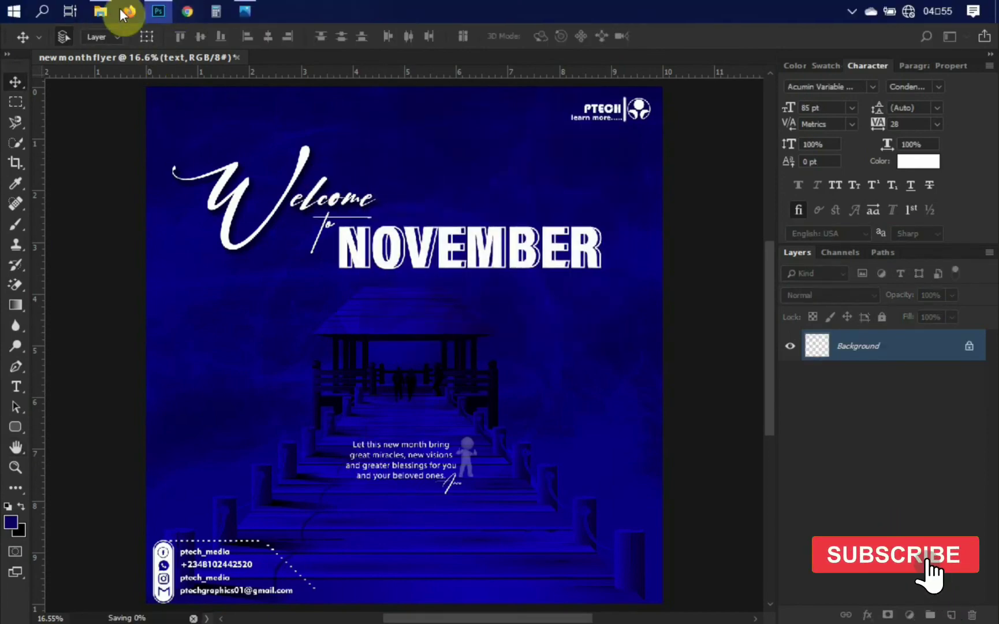
Step: Preview the saved 'new month flyer' JPEG in Photos, then close it
left_click(117, 14)
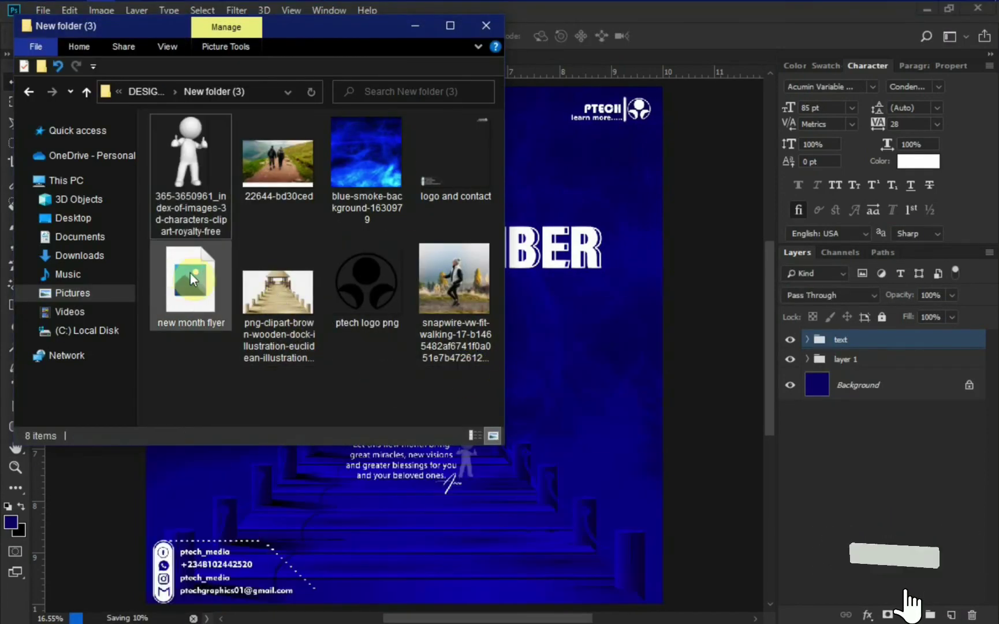
left_click(193, 291)
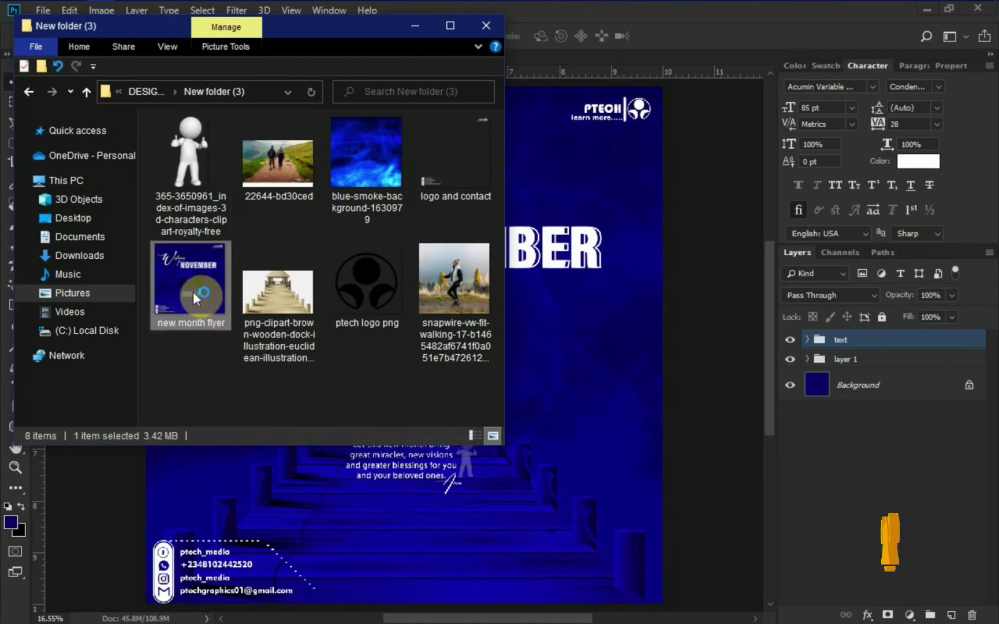
double_click(192, 291)
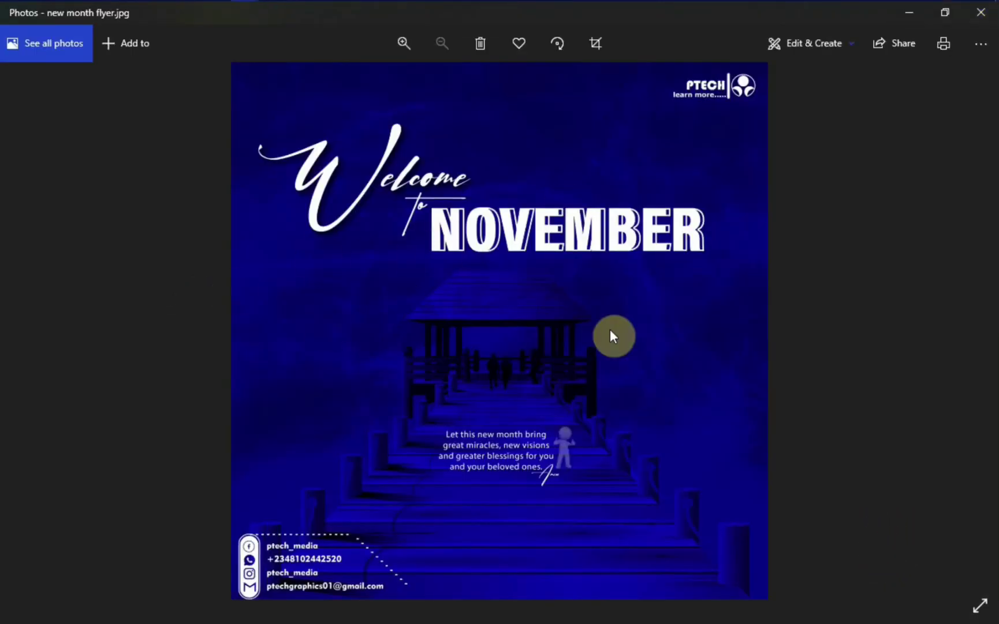
left_click(981, 13)
Step: Minimize File Explorer to bring the finished November flyer in Photoshop back to front
left_click(413, 25)
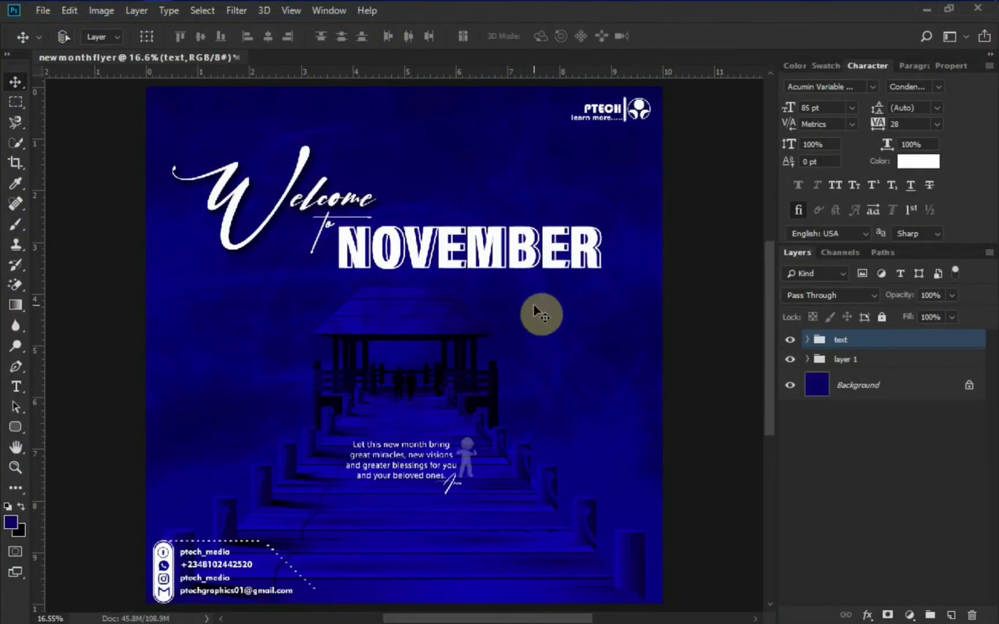